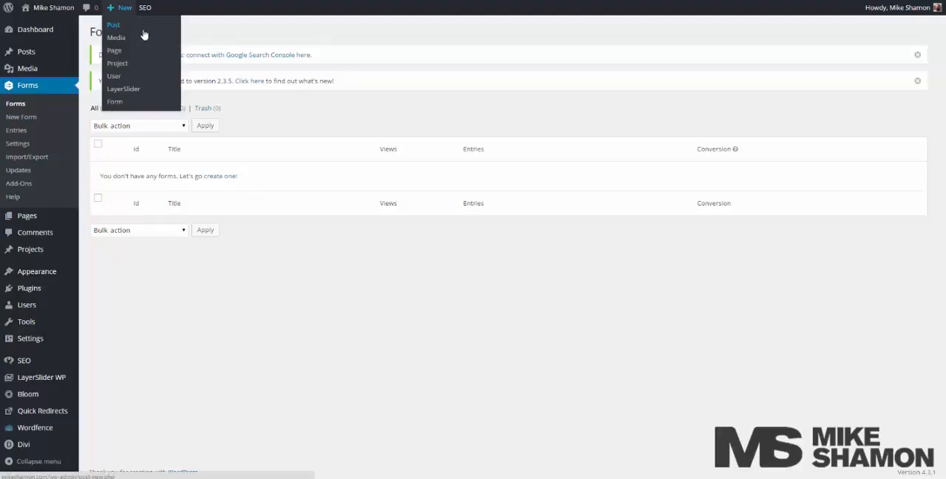
Create a new form titled Contact.
{"action": "left_click", "coordinate": [146, 32]}
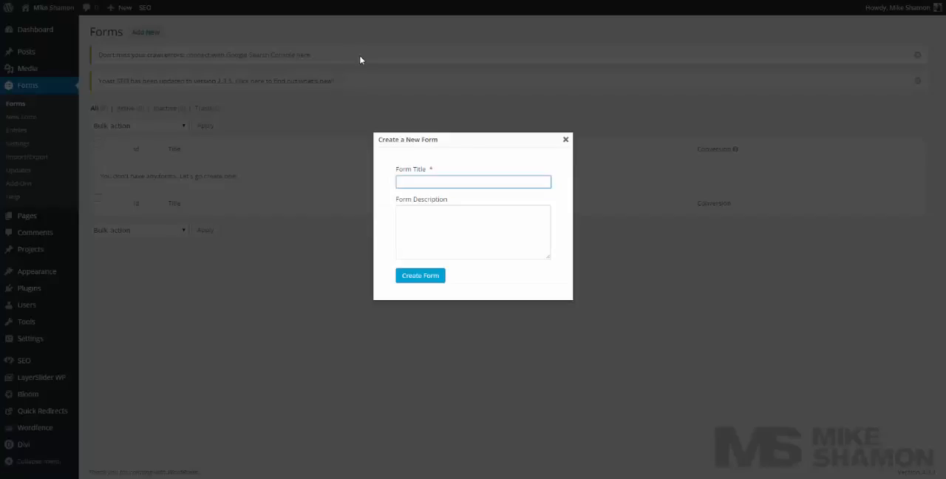
{"action": "type", "text": "Contact Us"}
{"action": "key", "text": "BackSpace"}
{"action": "key", "text": "BackSpace"}
{"action": "key", "text": "BackSpace"}
{"action": "left_click", "coordinate": [437, 278]}
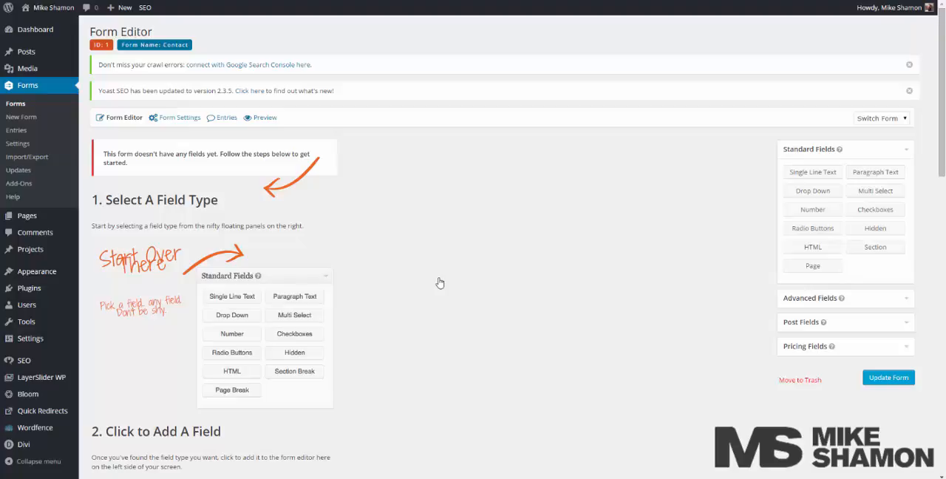
Add a Name field, an Email field and a Paragraph Text field to the Contact form.
{"action": "left_click", "coordinate": [884, 299]}
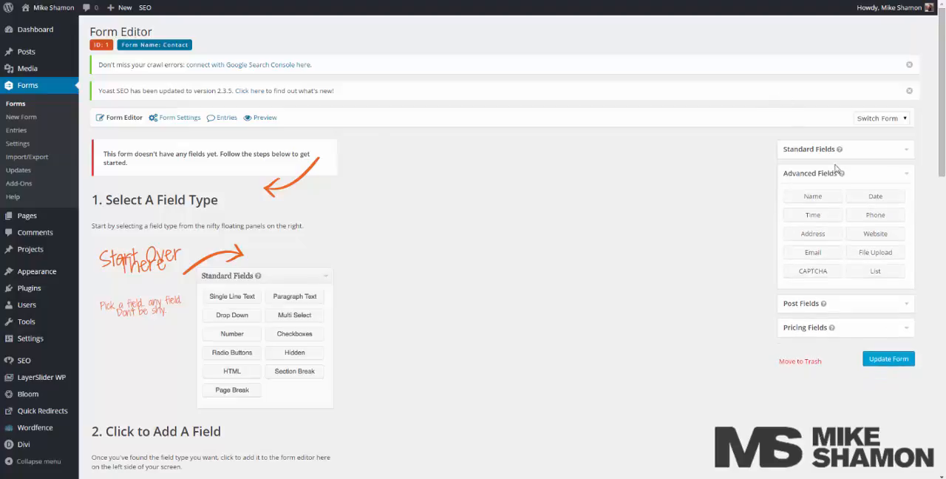
{"action": "left_click", "coordinate": [829, 197]}
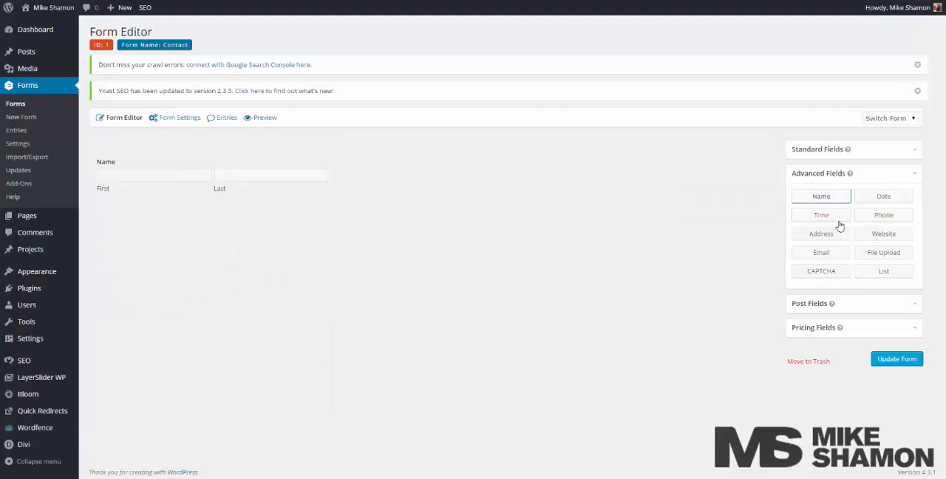
{"action": "left_click", "coordinate": [833, 255]}
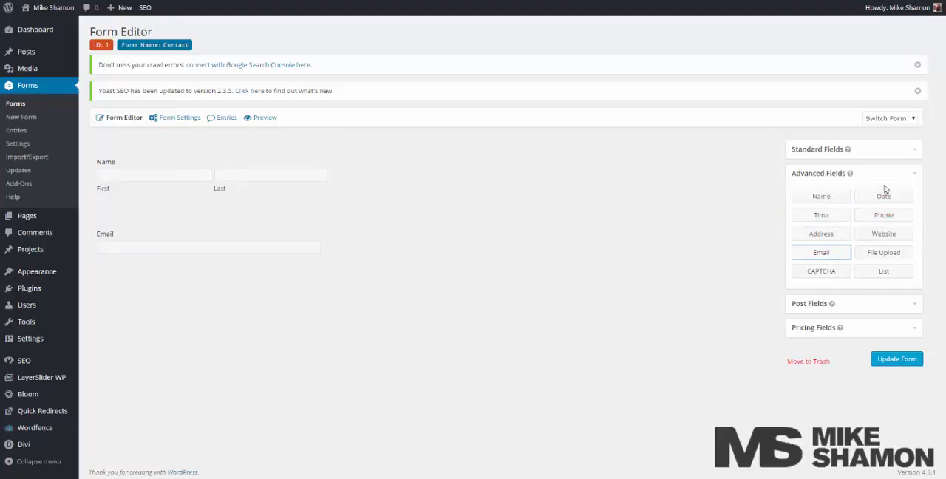
{"action": "left_click", "coordinate": [896, 150]}
{"action": "left_click", "coordinate": [903, 173]}
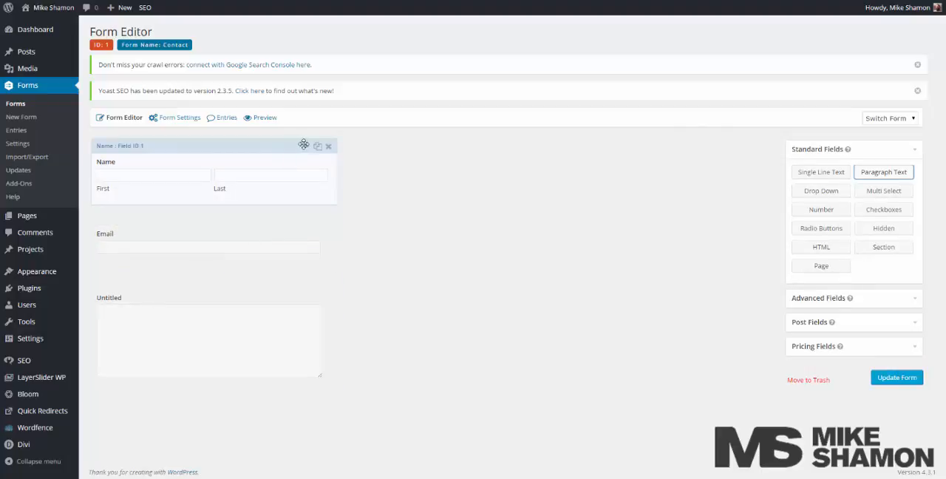
Make the Name field required.
{"action": "left_click", "coordinate": [307, 148]}
{"action": "scroll", "coordinate": [239, 268], "scroll_direction": "down", "scroll_amount": 4}
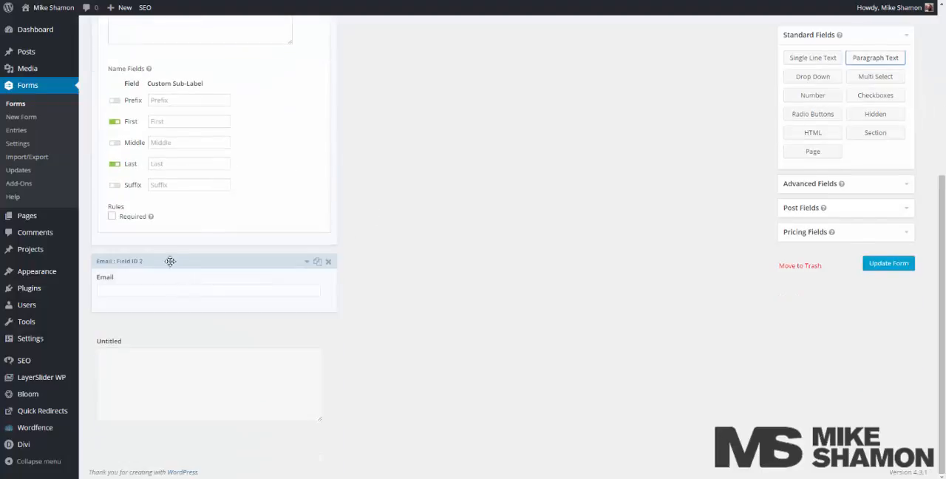
{"action": "left_click", "coordinate": [122, 215]}
Try the Above inputs description placement on the Name field, and restore Use Form Setting (Below inputs).
{"action": "scroll", "coordinate": [229, 221], "scroll_direction": "up", "scroll_amount": 3}
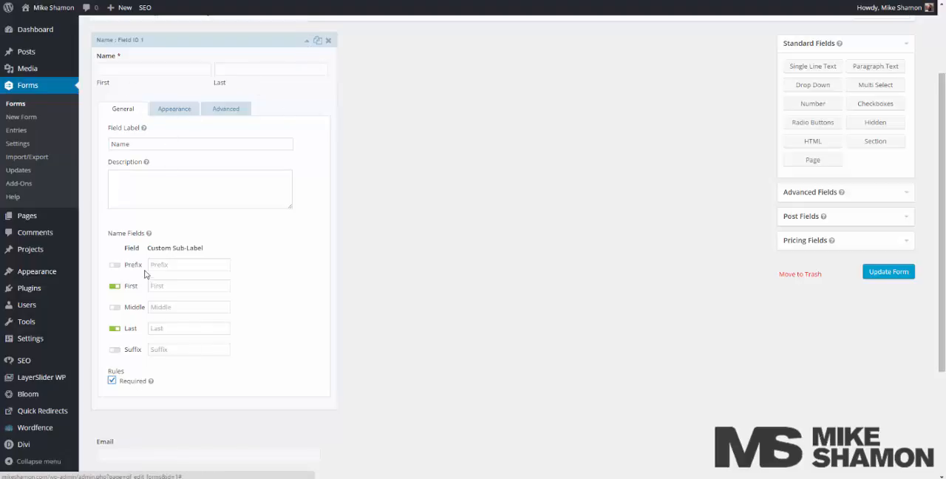
{"action": "left_click", "coordinate": [187, 112]}
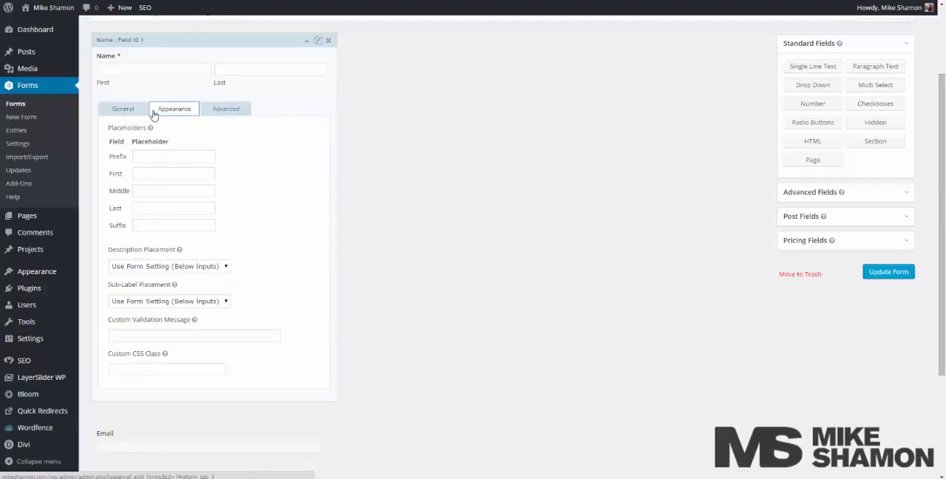
{"action": "left_click", "coordinate": [145, 267]}
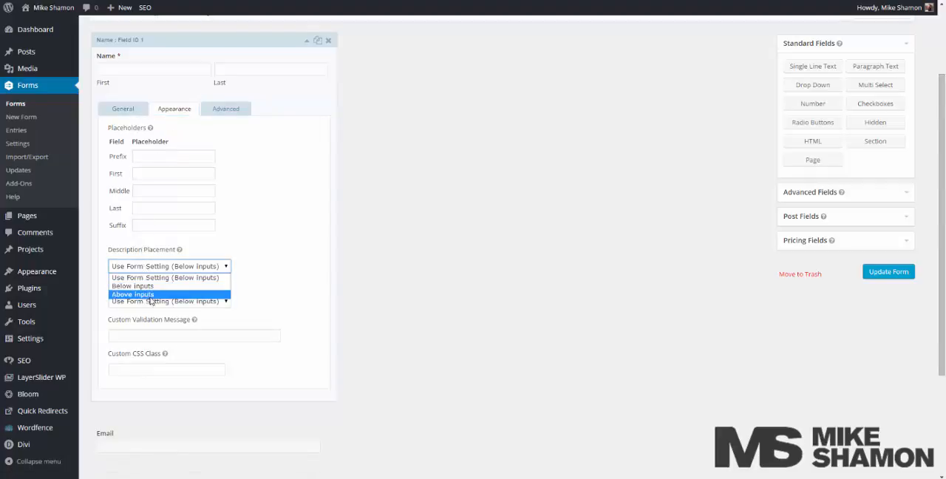
{"action": "left_click", "coordinate": [153, 295]}
{"action": "left_click", "coordinate": [153, 269]}
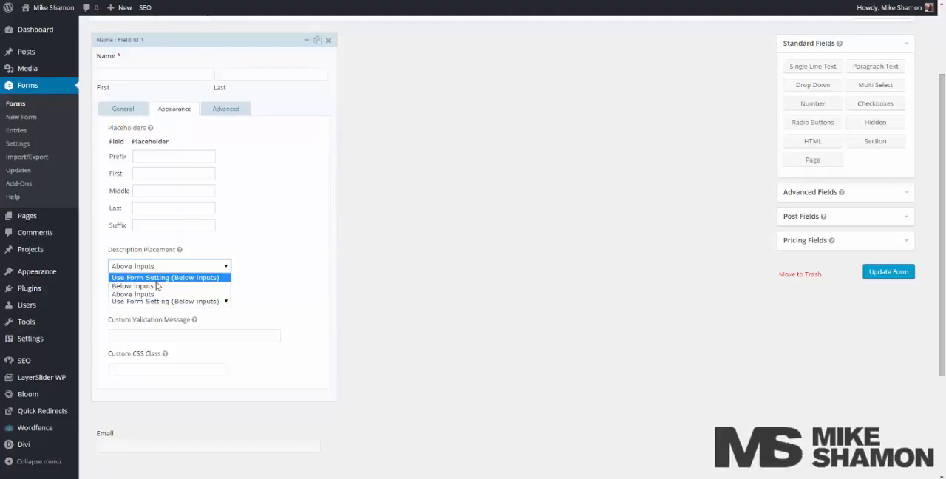
{"action": "left_click", "coordinate": [156, 295]}
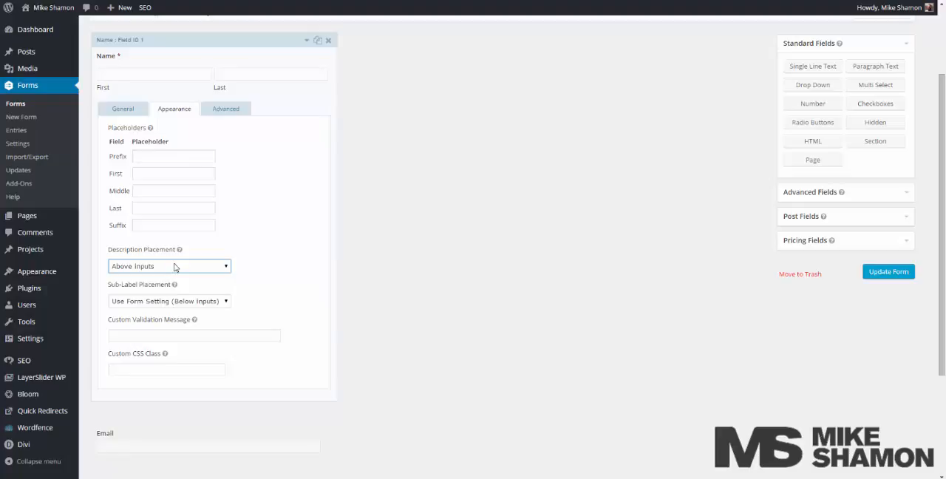
{"action": "left_click", "coordinate": [175, 266]}
{"action": "left_click", "coordinate": [175, 266]}
{"action": "left_click", "coordinate": [174, 271]}
{"action": "left_click", "coordinate": [174, 278]}
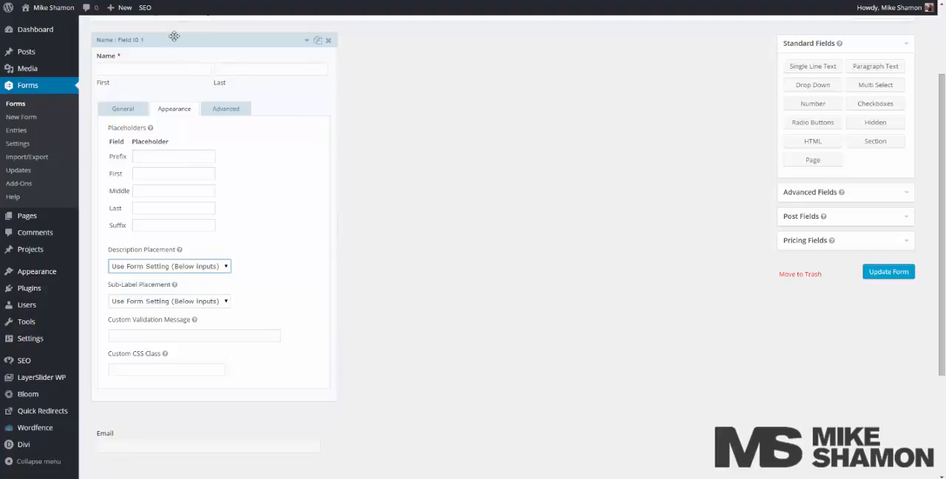
{"action": "left_click", "coordinate": [308, 40]}
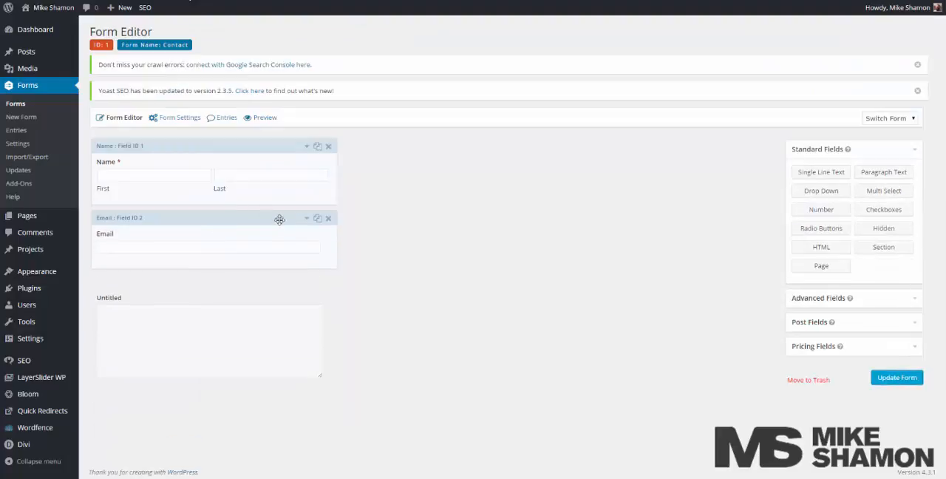
Make the Email field required and set its field size to Large.
{"action": "left_click", "coordinate": [307, 218]}
{"action": "scroll", "coordinate": [239, 263], "scroll_direction": "down", "scroll_amount": 2}
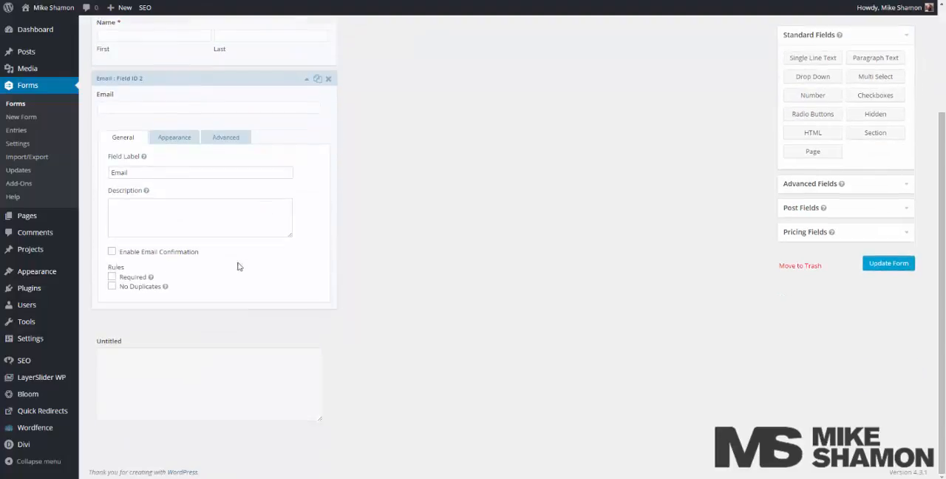
{"action": "left_click", "coordinate": [120, 277]}
{"action": "left_click", "coordinate": [184, 140]}
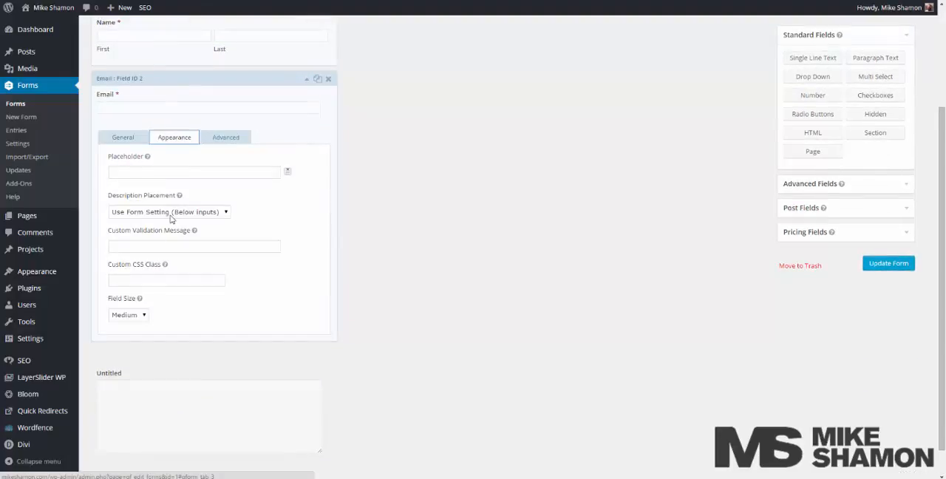
{"action": "left_click", "coordinate": [133, 316]}
{"action": "left_click", "coordinate": [124, 341]}
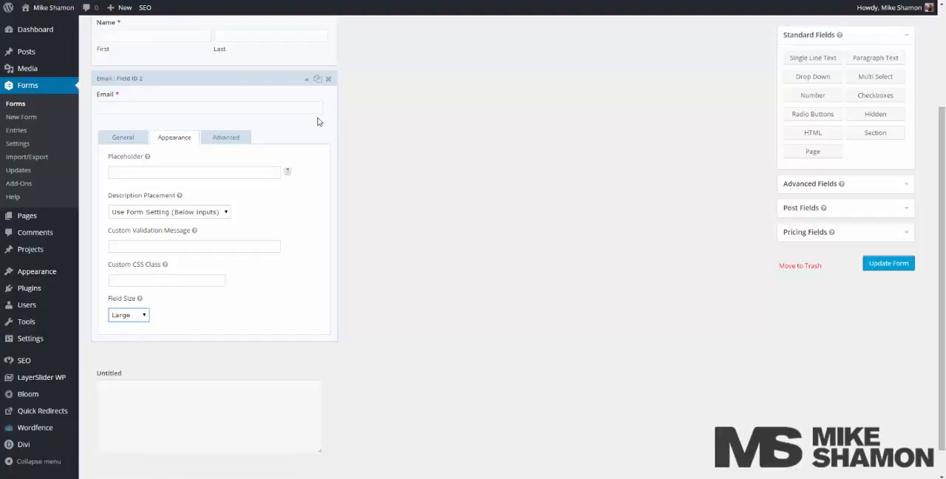
{"action": "left_click", "coordinate": [305, 78]}
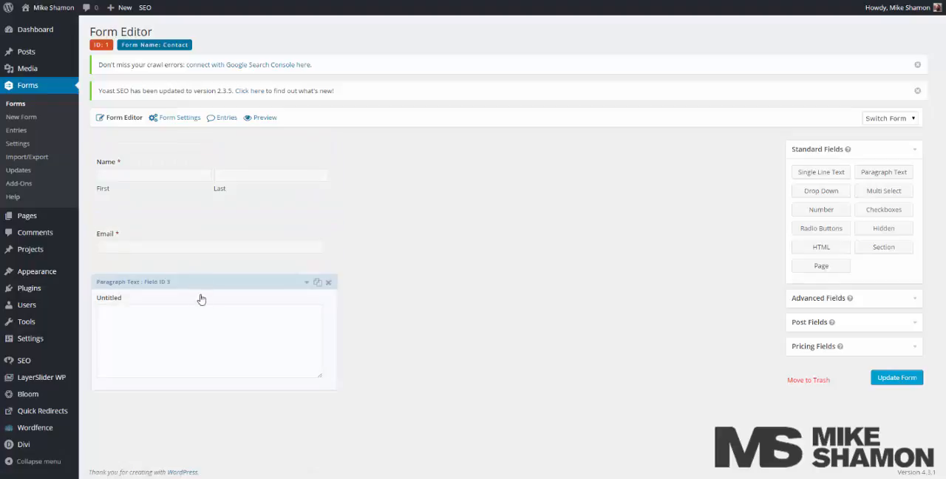
Label the untitled paragraph text field Message and make it required.
{"action": "left_click", "coordinate": [308, 284]}
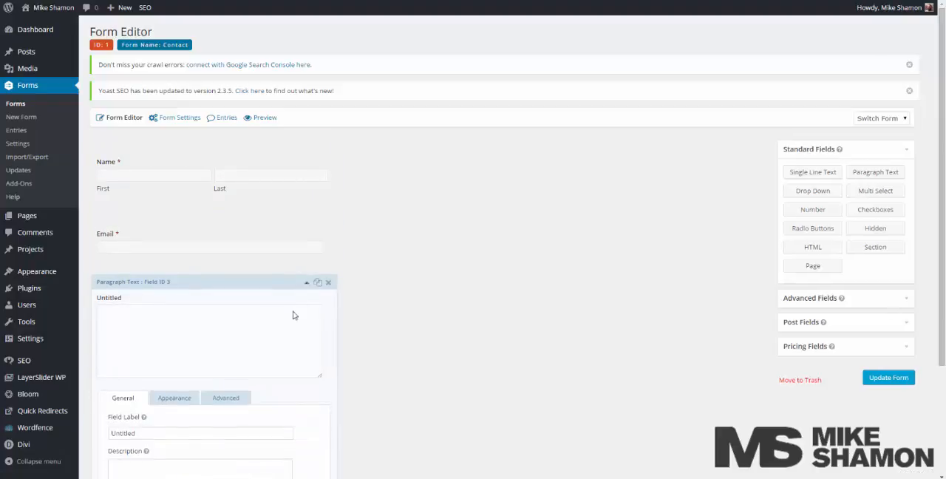
{"action": "scroll", "coordinate": [236, 281], "scroll_direction": "down", "scroll_amount": 2}
{"action": "left_click", "coordinate": [210, 275]}
{"action": "double_click", "coordinate": [210, 273]}
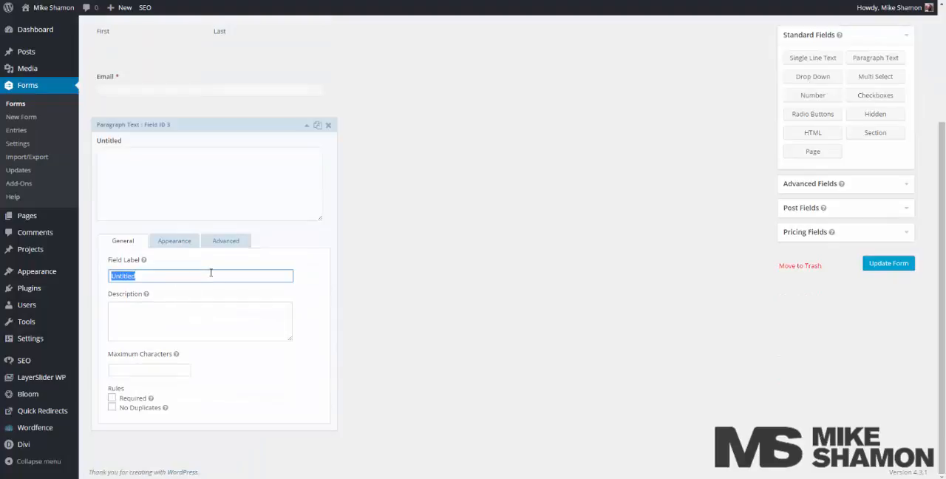
{"action": "type", "text": "Message"}
{"action": "left_click", "coordinate": [134, 399]}
{"action": "left_click", "coordinate": [306, 125]}
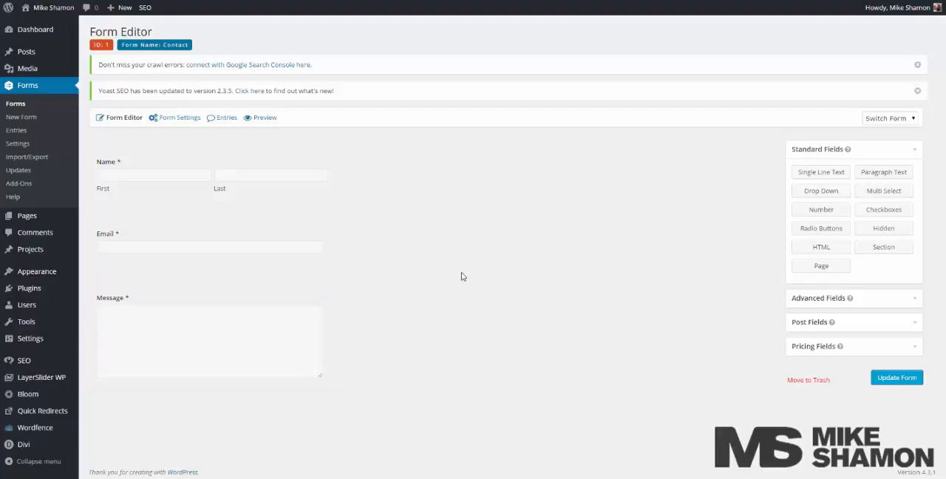
Save the Contact form and open the Resources page for editing.
{"action": "left_click", "coordinate": [909, 378]}
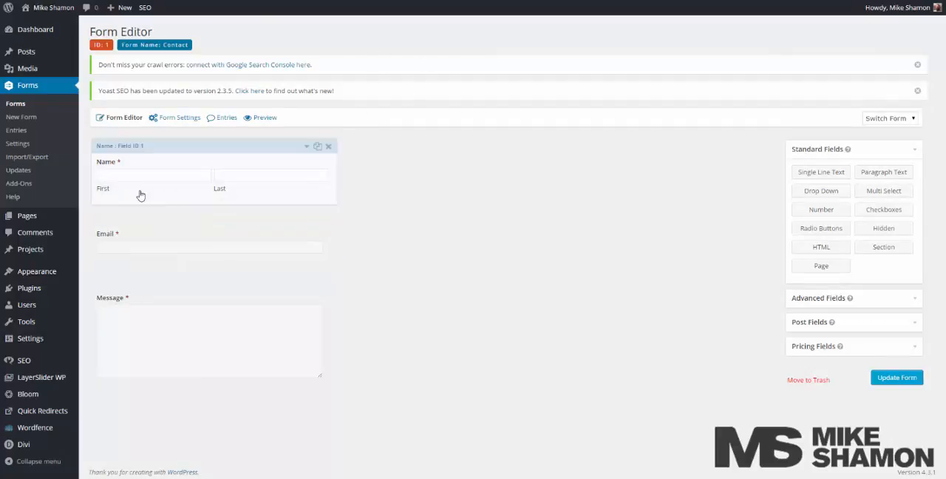
{"action": "mouse_move", "coordinate": [38, 221]}
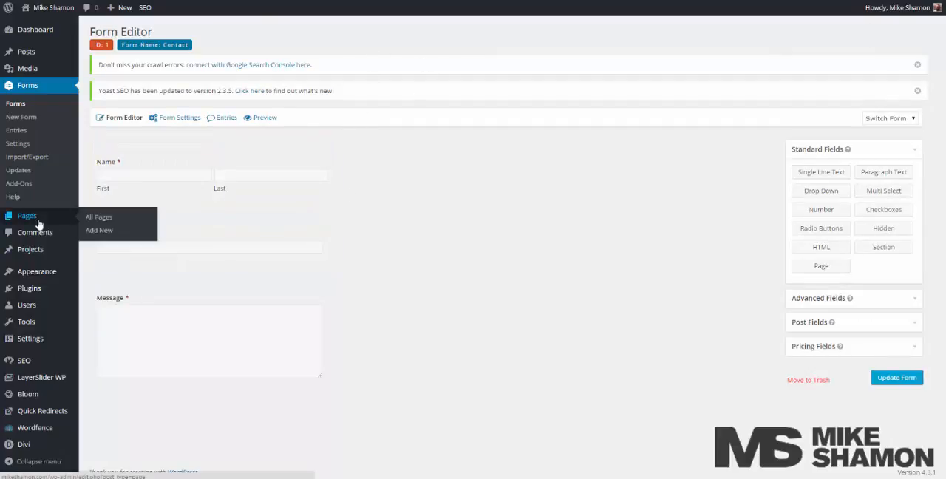
{"action": "left_click", "coordinate": [104, 221]}
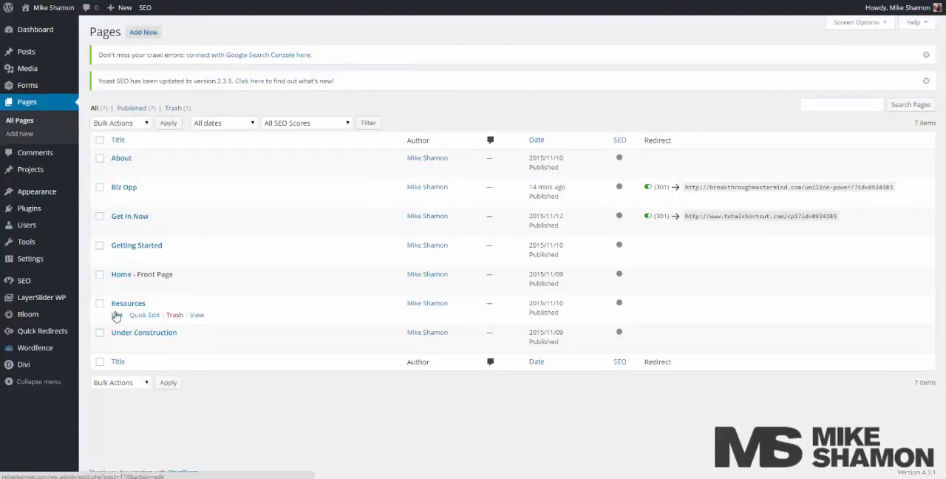
{"action": "left_click", "coordinate": [116, 315]}
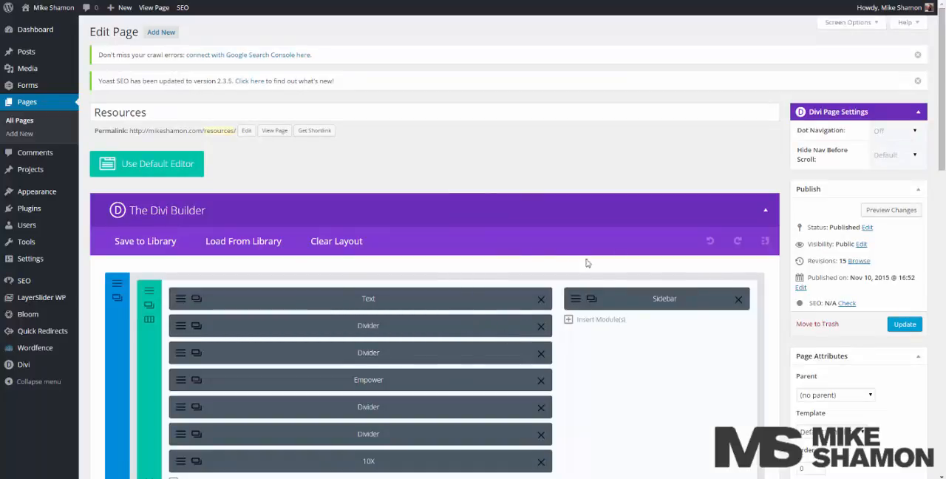
{"action": "scroll", "coordinate": [520, 261], "scroll_direction": "down", "scroll_amount": 2}
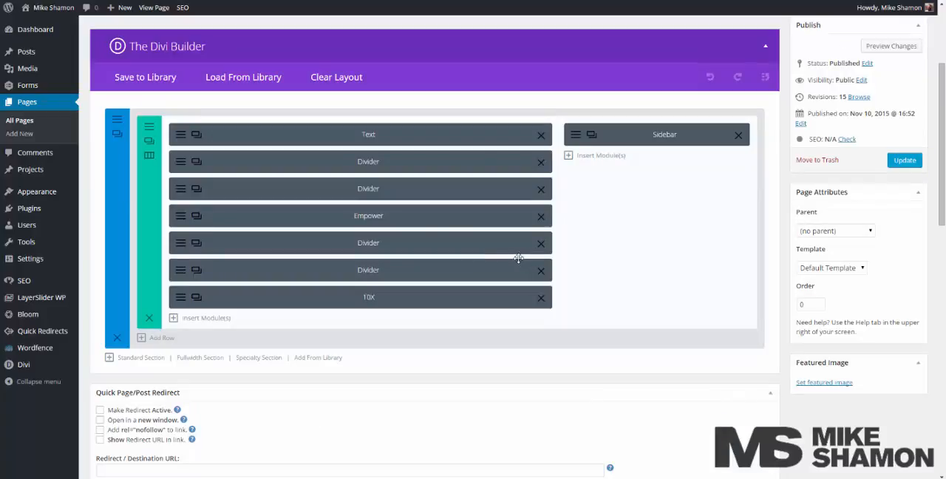
{"action": "left_click", "coordinate": [162, 337]}
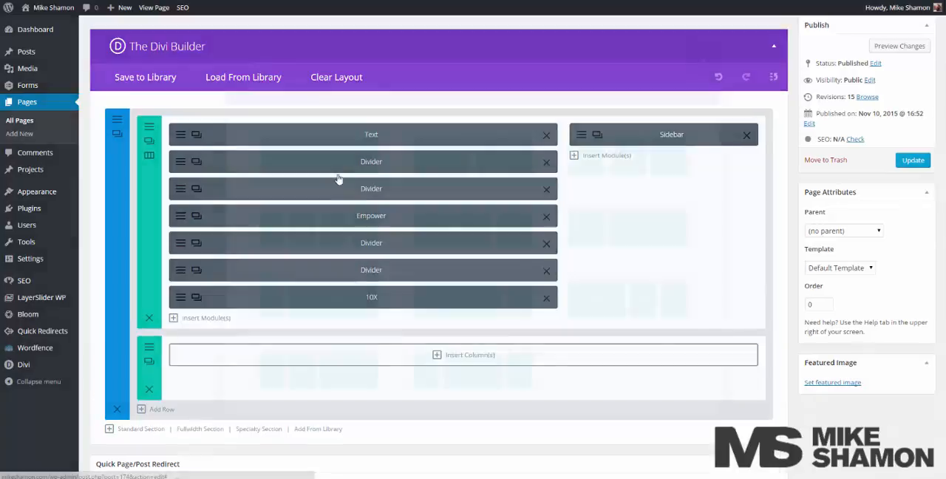
{"action": "left_click", "coordinate": [319, 175]}
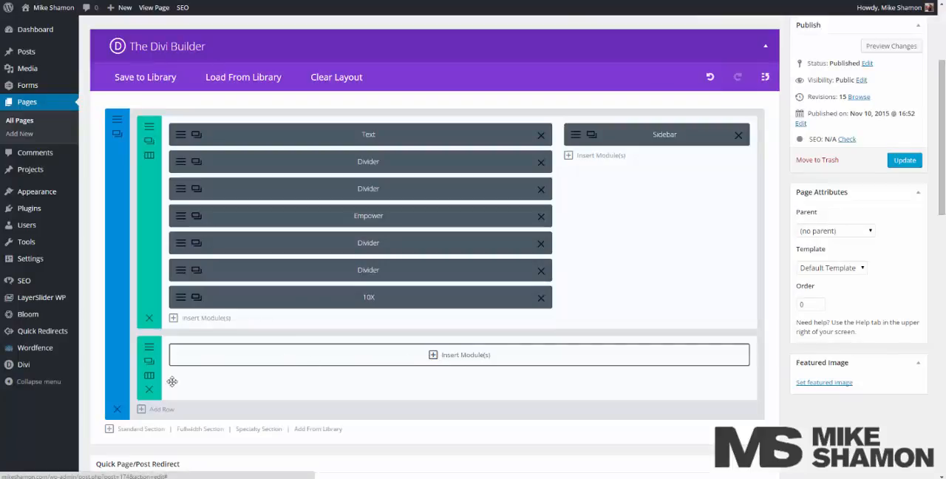
{"action": "left_click", "coordinate": [151, 390]}
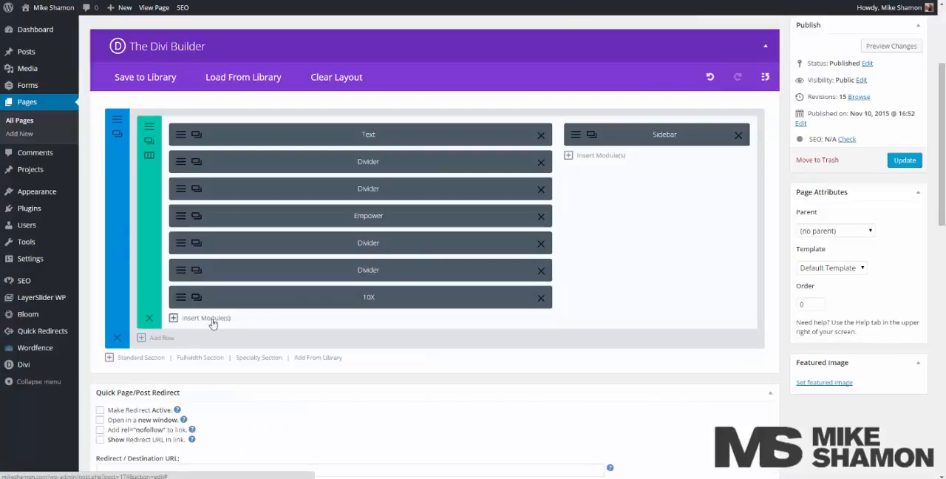
Insert a Text module below the 10X module in the wide column of the Resources page.
{"action": "left_click", "coordinate": [207, 318]}
{"action": "scroll", "coordinate": [480, 369], "scroll_direction": "down", "scroll_amount": 3}
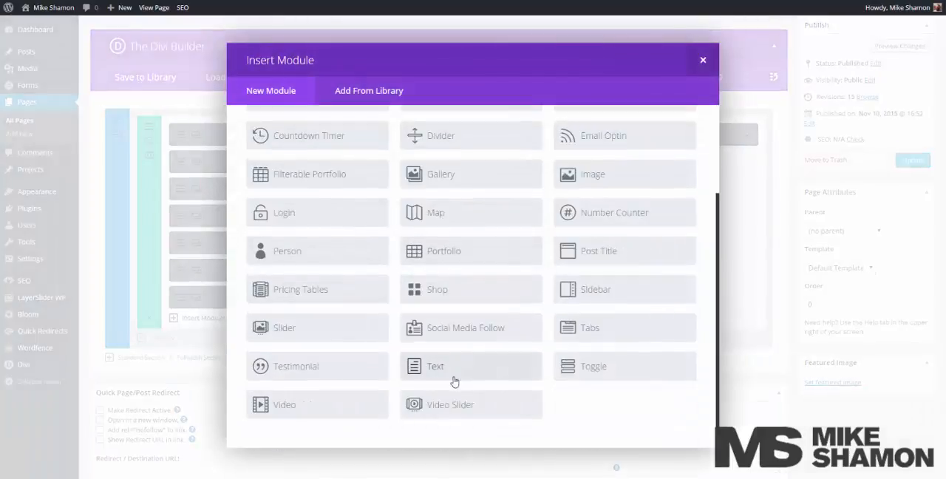
{"action": "left_click", "coordinate": [458, 363]}
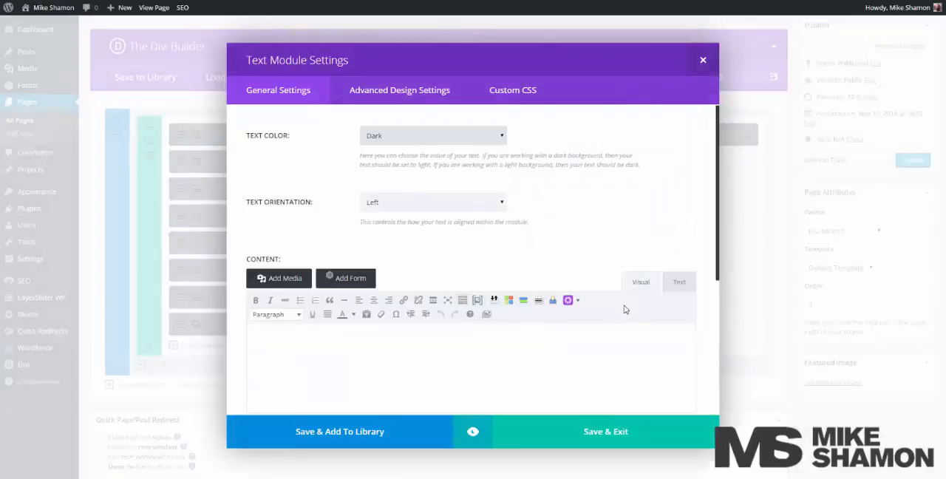
Insert the Contact form into the Text module's content with the form title and description turned off.
{"action": "scroll", "coordinate": [636, 336], "scroll_direction": "down", "scroll_amount": 2}
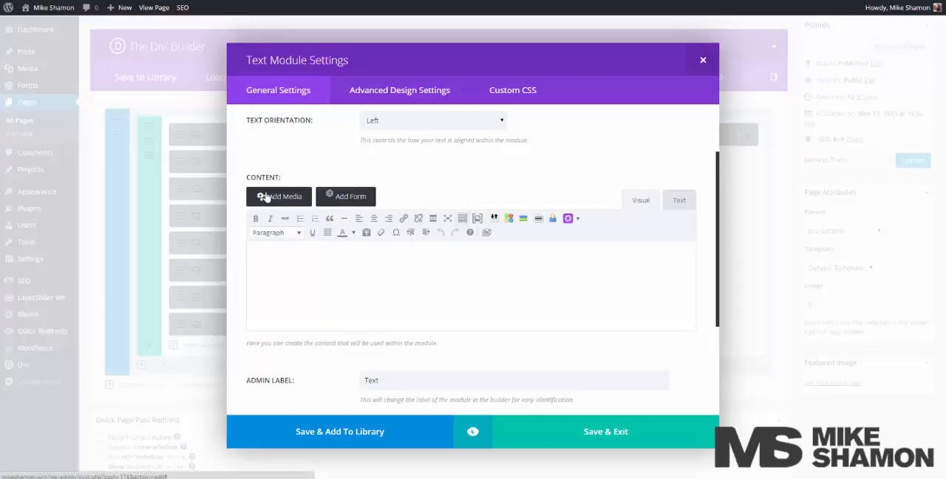
{"action": "left_click", "coordinate": [343, 200]}
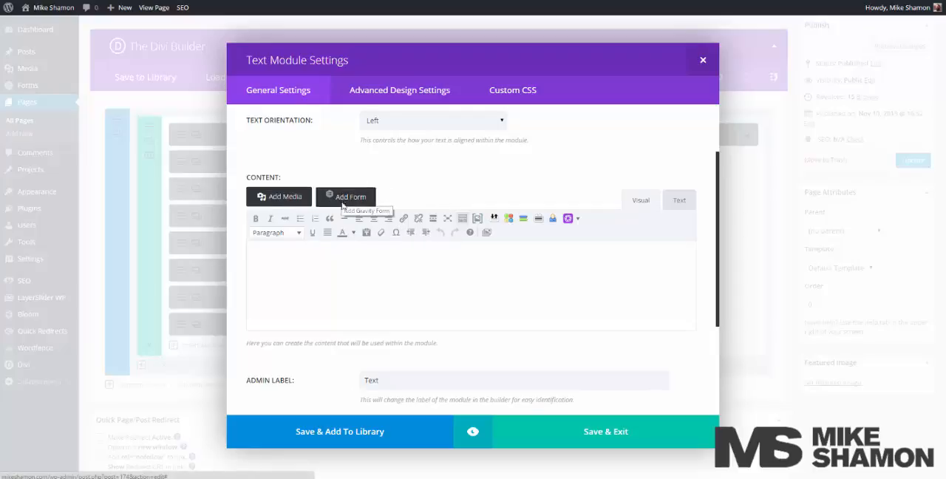
{"action": "left_click", "coordinate": [332, 98]}
{"action": "left_click", "coordinate": [318, 106]}
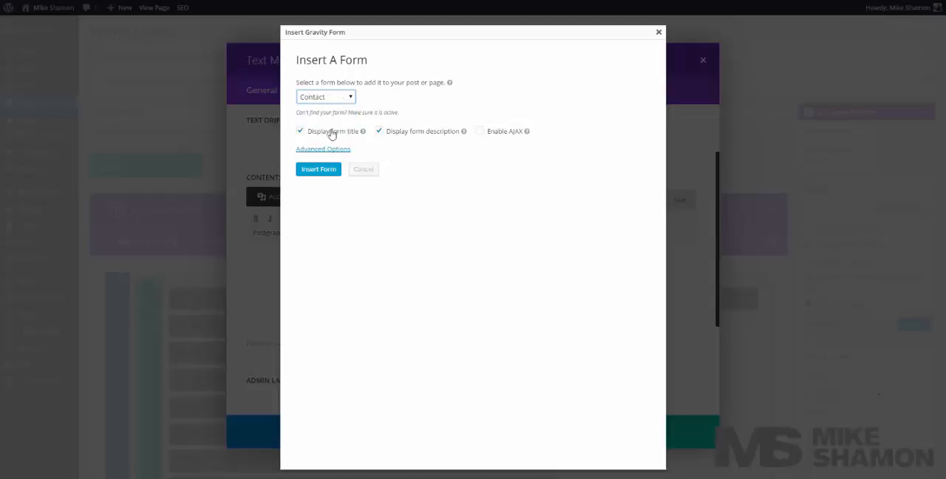
{"action": "left_click", "coordinate": [332, 133]}
{"action": "left_click", "coordinate": [412, 133]}
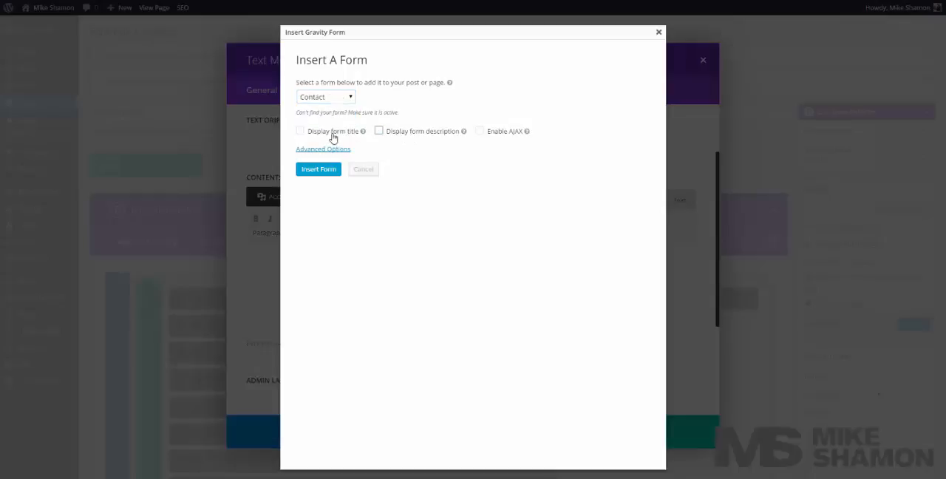
{"action": "left_click", "coordinate": [320, 176]}
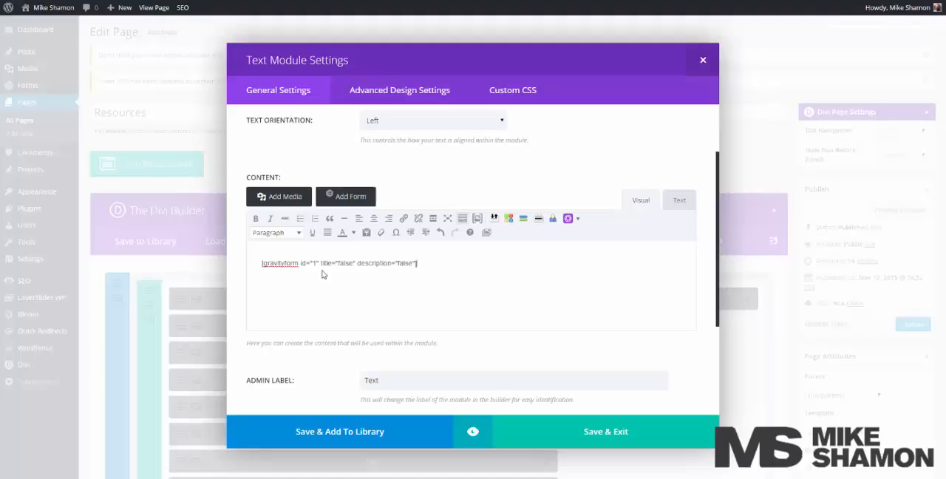
Save the Text module, update the Resources page and view the embedded form on the live page.
{"action": "left_click", "coordinate": [553, 430]}
{"action": "left_click", "coordinate": [907, 323]}
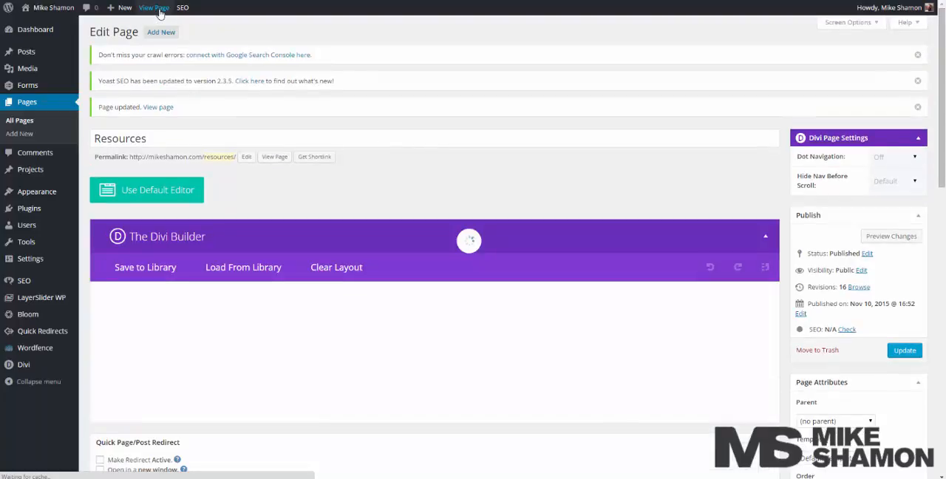
{"action": "left_click", "coordinate": [158, 9]}
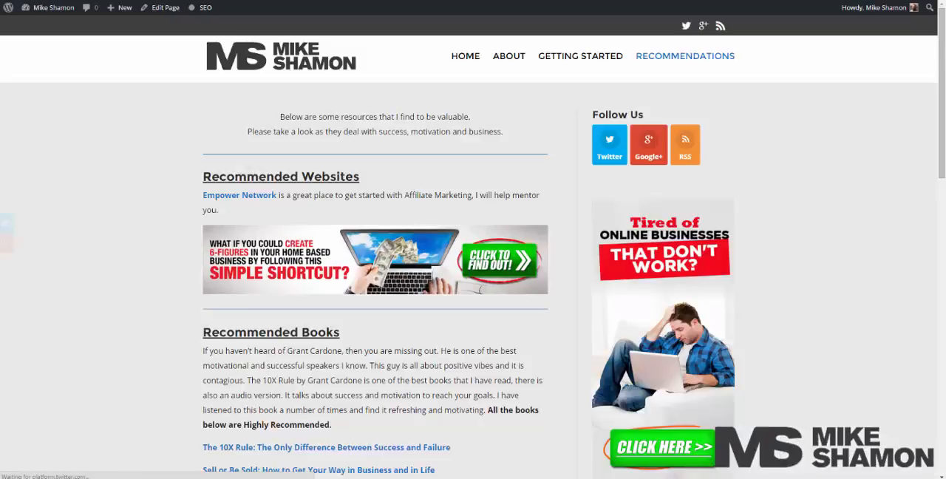
{"action": "scroll", "coordinate": [276, 203], "scroll_direction": "down", "scroll_amount": 5}
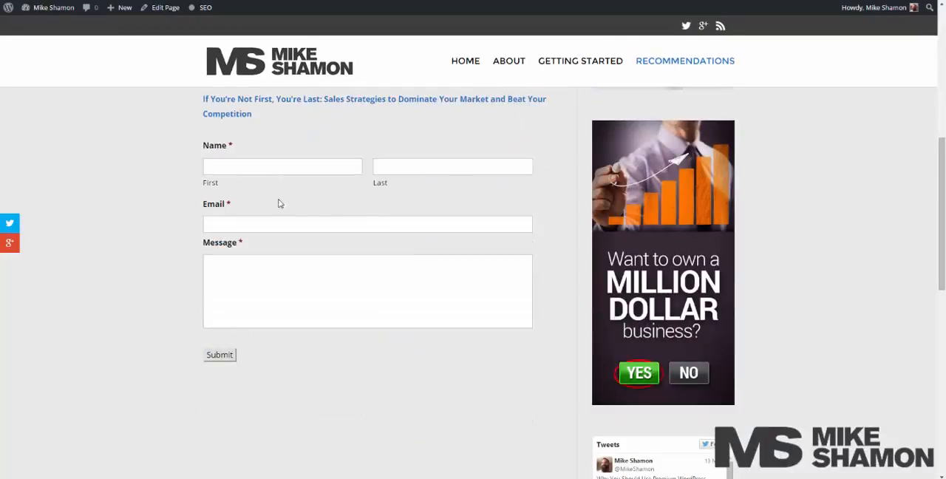
Fill in the first and last name fields of the embedded contact form.
{"action": "left_click", "coordinate": [256, 167]}
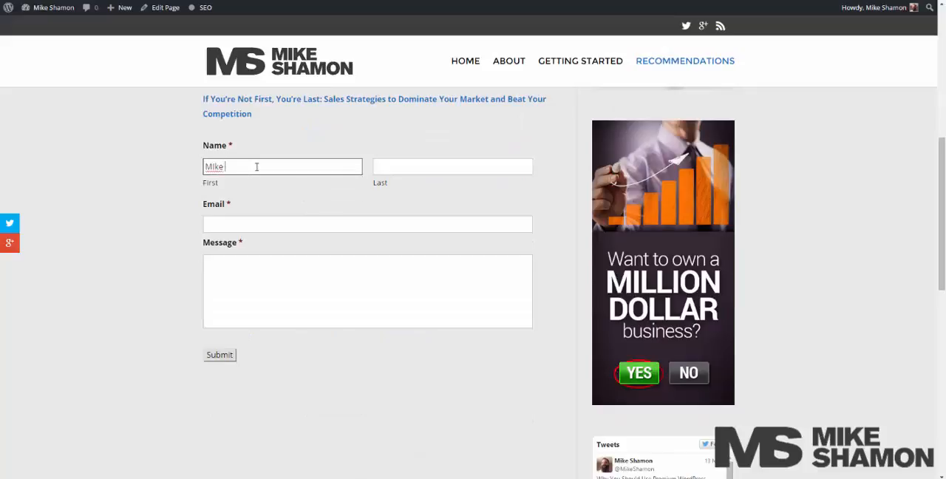
{"action": "key", "text": "Tab"}
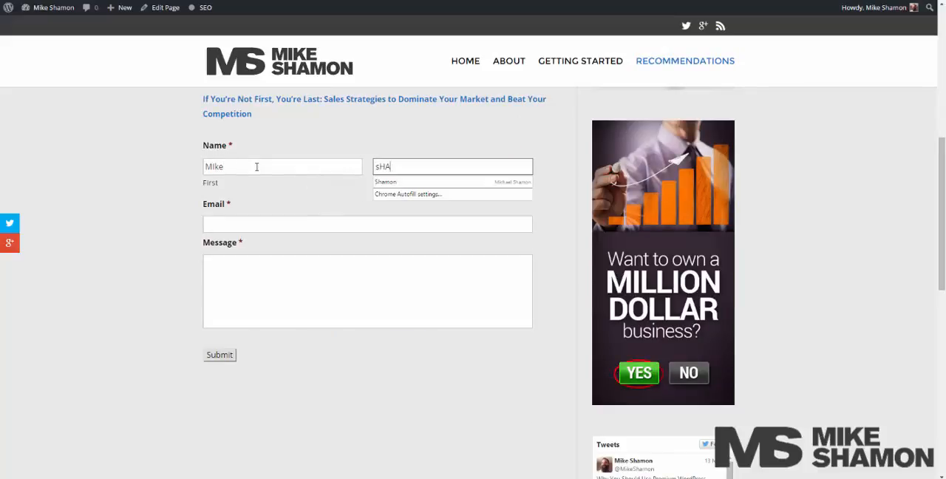
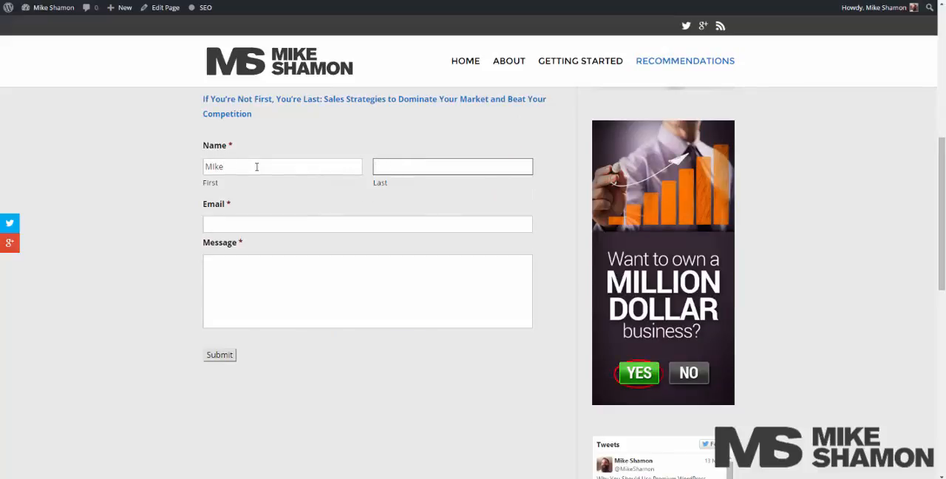
{"action": "key", "text": "Tab"}
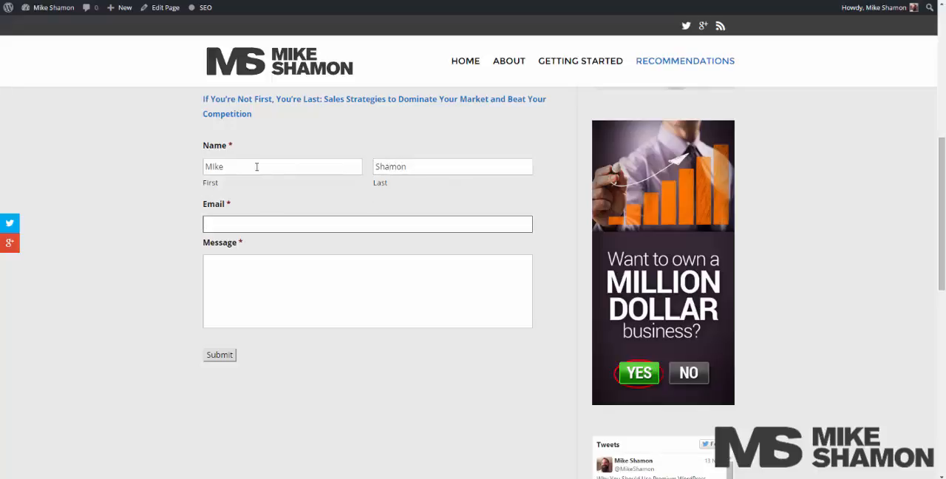
Fill in the email address, enter "Hey!" as the message and submit the contact form.
{"action": "key", "text": "Tab"}
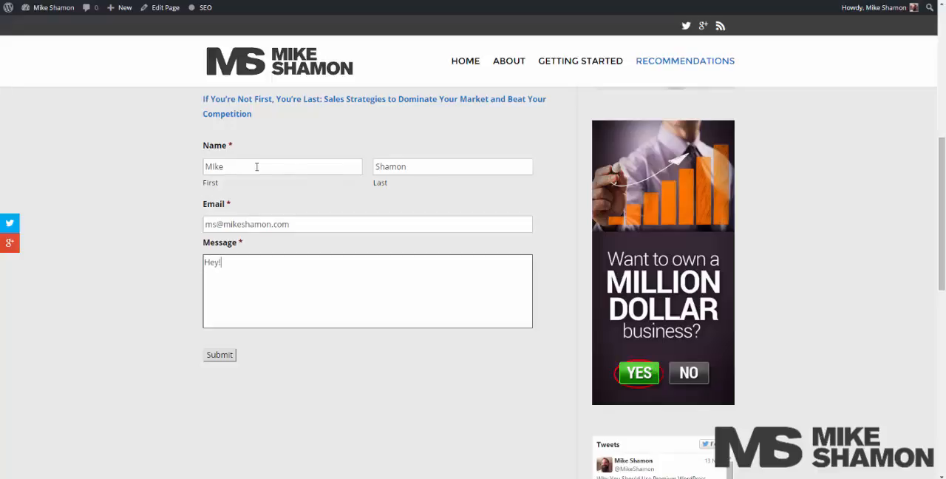
{"action": "type", "text": "Hey!"}
{"action": "left_click", "coordinate": [222, 358]}
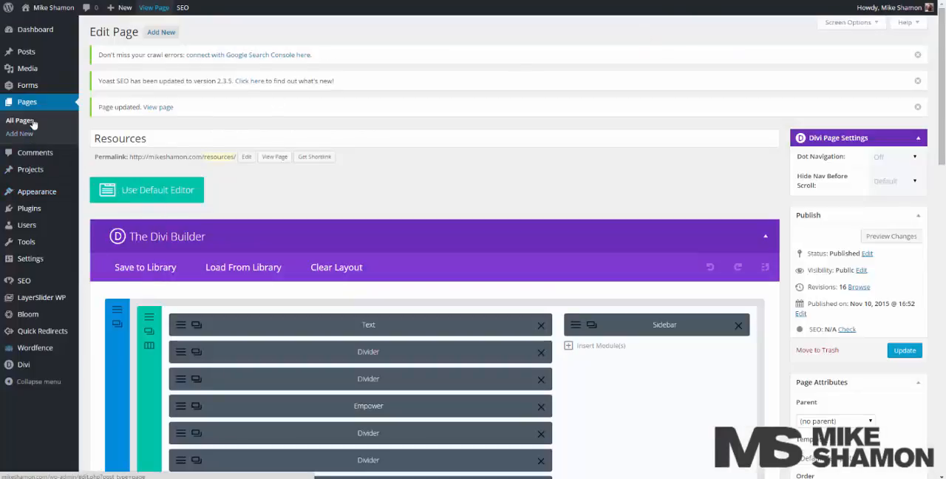
Open the submitted entry of the Contact form and examine its name, email, message and notification options.
{"action": "mouse_move", "coordinate": [45, 87]}
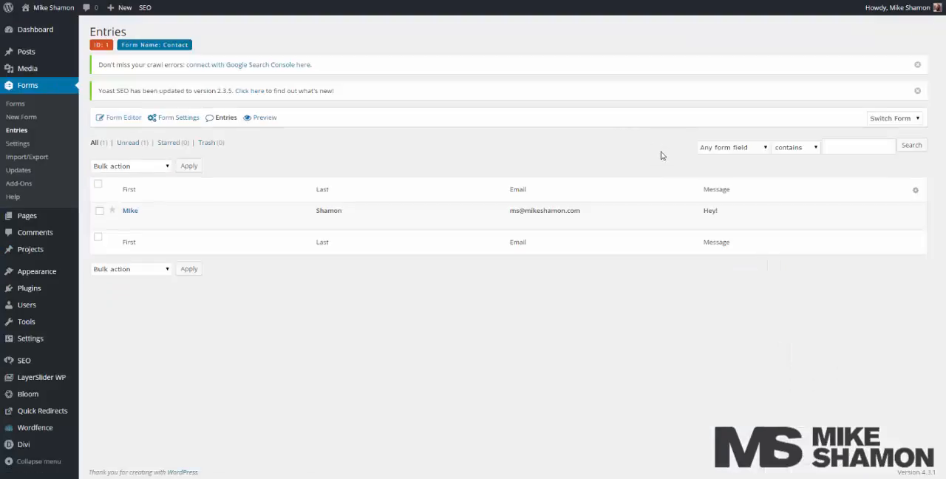
{"action": "left_click", "coordinate": [130, 211]}
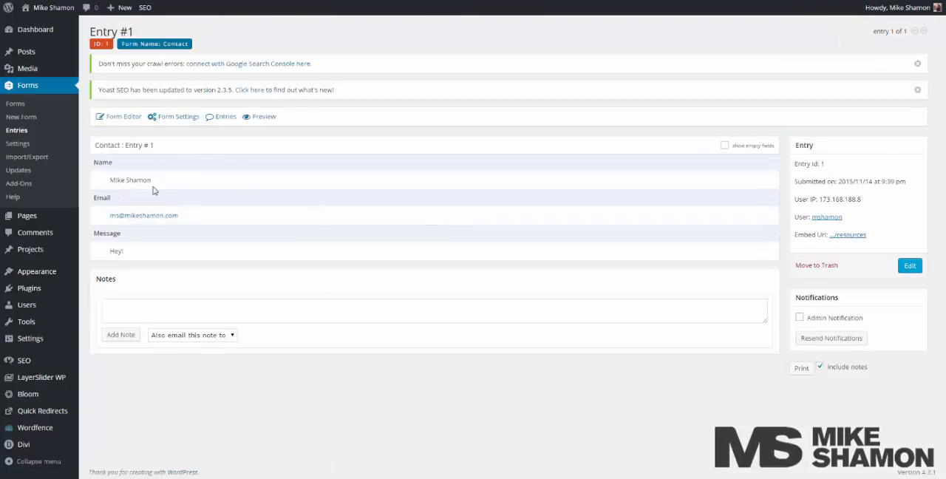
{"action": "left_click_drag", "start_coordinate": [152, 181], "coordinate": [110, 181]}
{"action": "left_click_drag", "start_coordinate": [182, 217], "coordinate": [130, 217]}
{"action": "left_click", "coordinate": [213, 258]}
{"action": "left_click", "coordinate": [838, 319]}
{"action": "left_click", "coordinate": [850, 317]}
Review the general settings of Gravity Forms, including its output and reCAPTCHA options.
{"action": "left_click", "coordinate": [28, 145]}
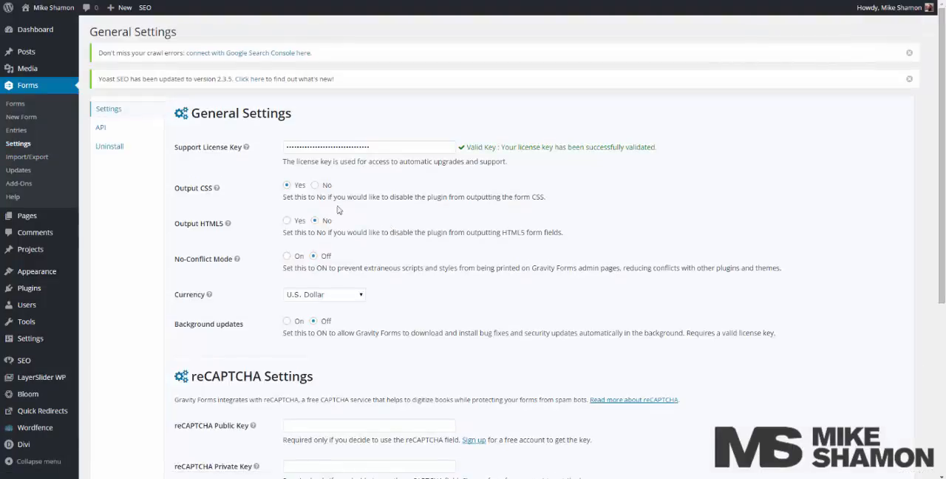
{"action": "scroll", "coordinate": [223, 214], "scroll_direction": "down", "scroll_amount": 3}
{"action": "scroll", "coordinate": [224, 213], "scroll_direction": "up", "scroll_amount": 3}
Open the Admin Notification in the Contact form's own settings for editing.
{"action": "left_click", "coordinate": [20, 108]}
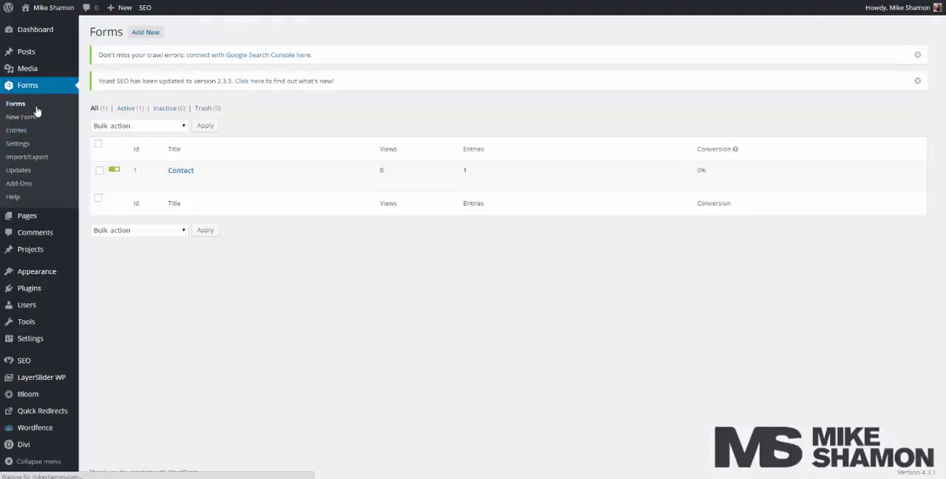
{"action": "mouse_move", "coordinate": [176, 181]}
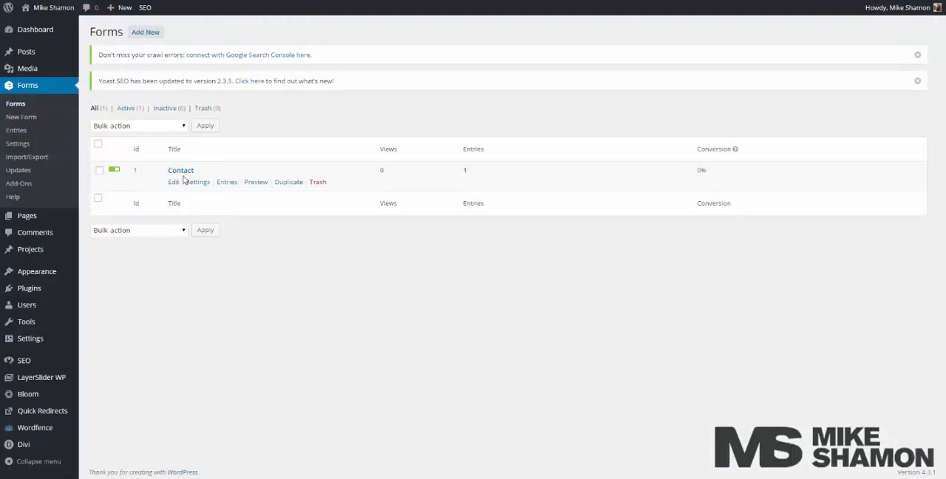
{"action": "left_click", "coordinate": [190, 181]}
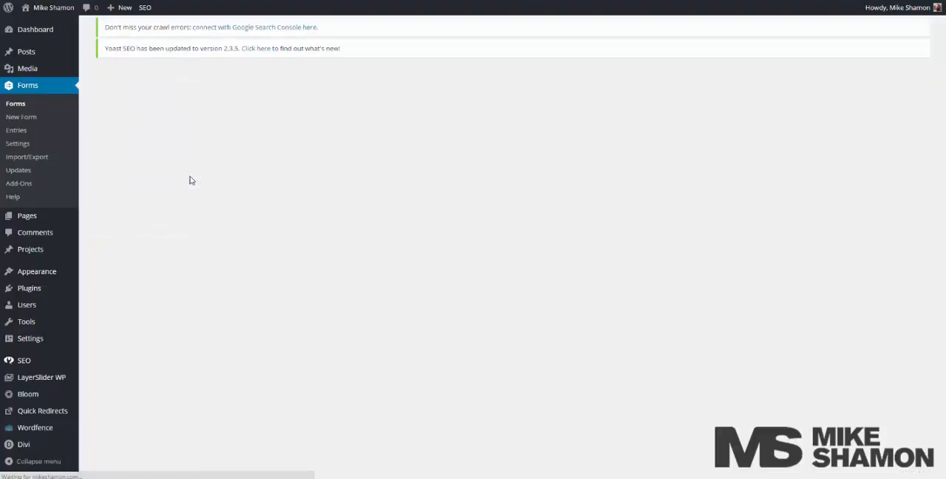
{"action": "mouse_move", "coordinate": [183, 119]}
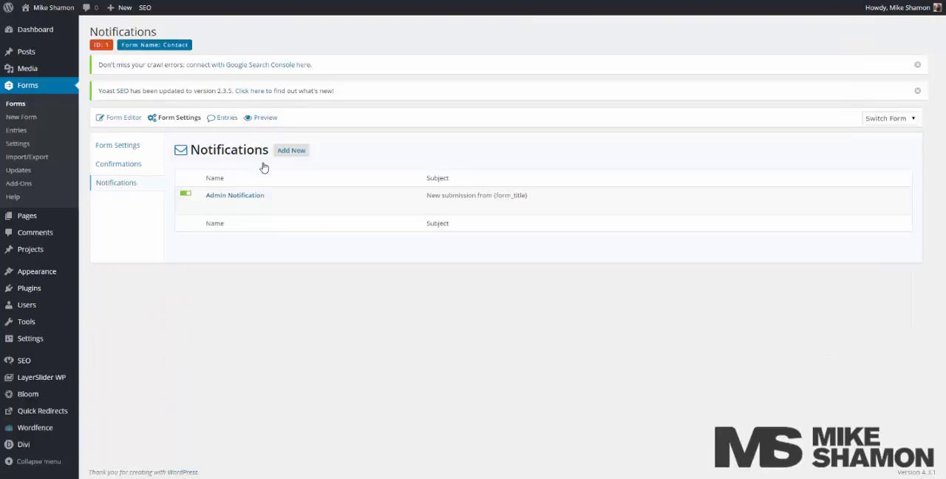
{"action": "left_click", "coordinate": [227, 197]}
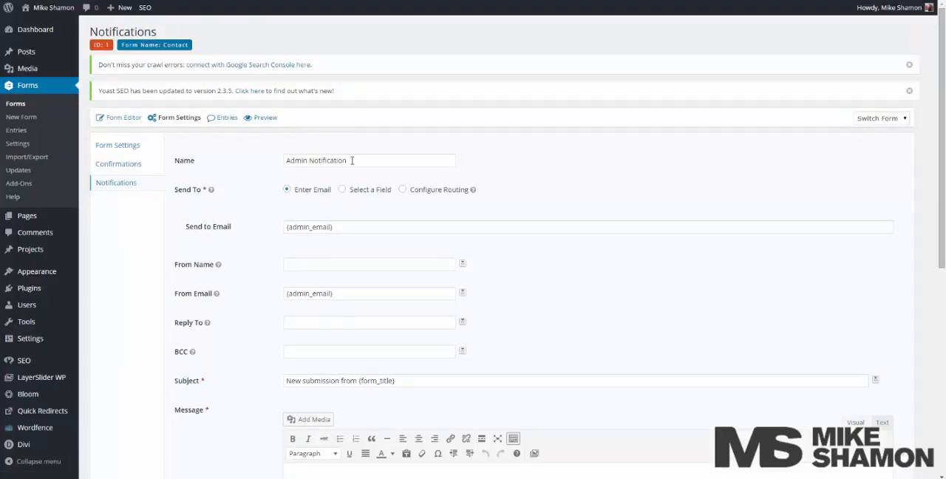
Rename the Admin Notification as "Signup From Site".
{"action": "left_click_drag", "start_coordinate": [352, 161], "coordinate": [249, 161]}
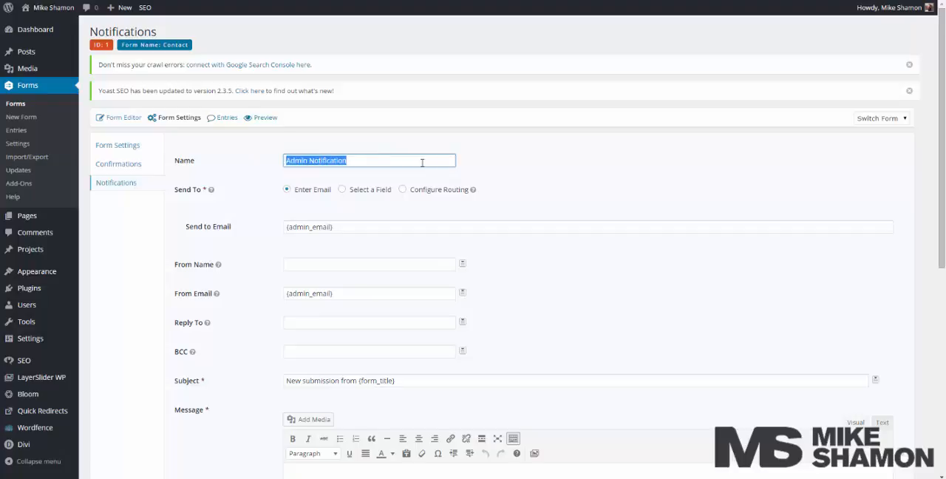
{"action": "type", "text": "Sign"}
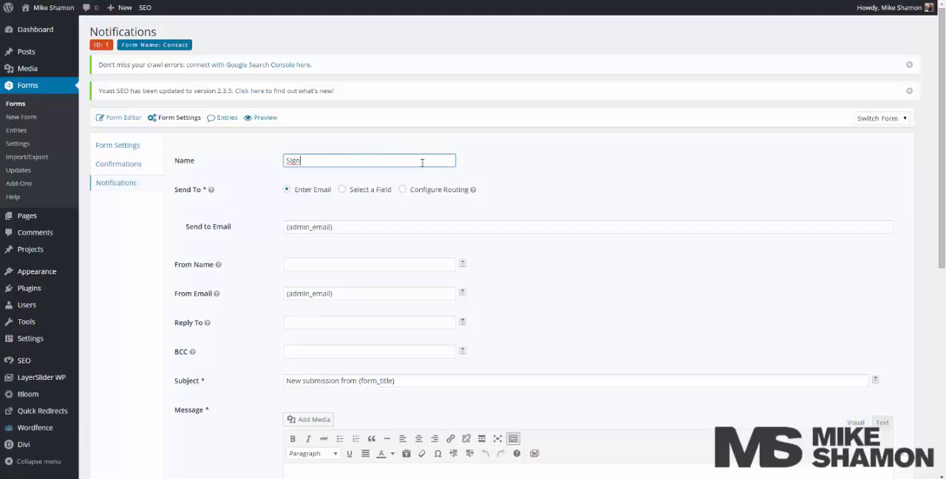
{"action": "type", "text": "up From Site"}
Examine the notification's recipient and sender emails, subject and message content.
{"action": "left_click_drag", "start_coordinate": [333, 226], "coordinate": [230, 224]}
{"action": "left_click_drag", "start_coordinate": [353, 293], "coordinate": [205, 293]}
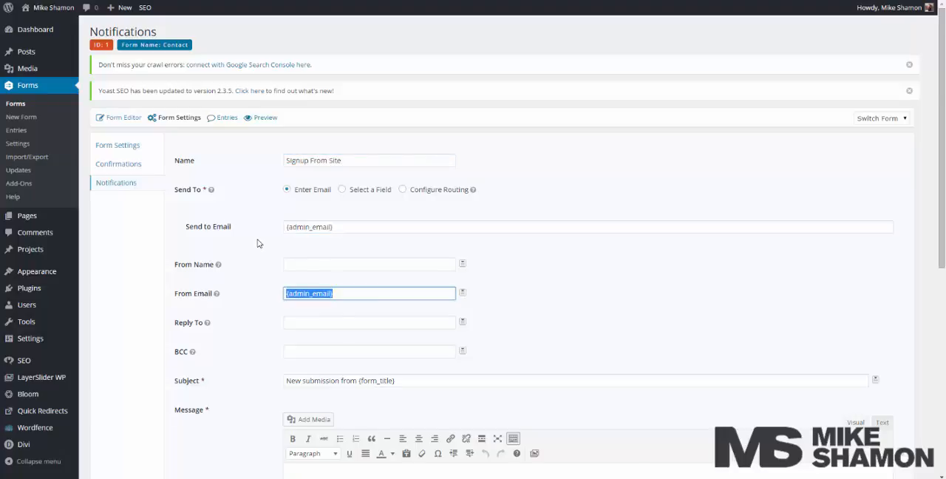
{"action": "scroll", "coordinate": [257, 243], "scroll_direction": "down", "scroll_amount": 3}
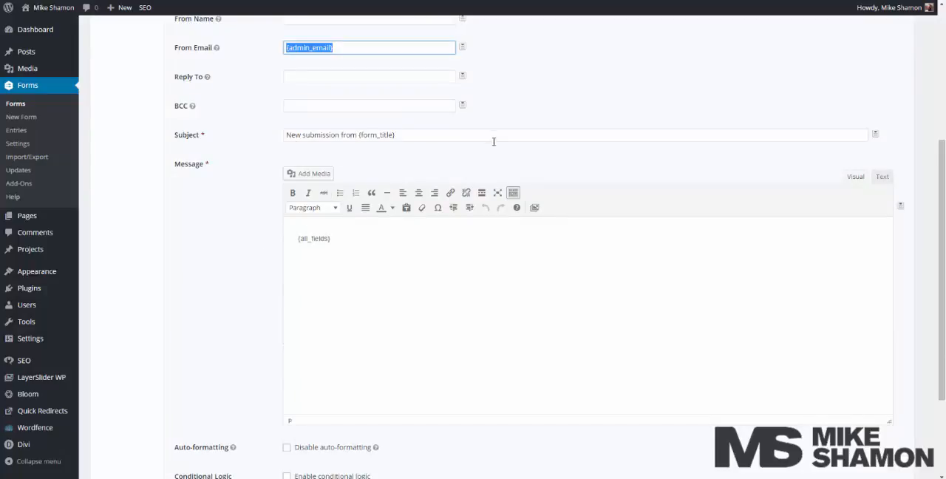
{"action": "scroll", "coordinate": [353, 113], "scroll_direction": "up", "scroll_amount": 3}
{"action": "left_click_drag", "start_coordinate": [364, 155], "coordinate": [212, 153]}
{"action": "scroll", "coordinate": [264, 204], "scroll_direction": "down", "scroll_amount": 3}
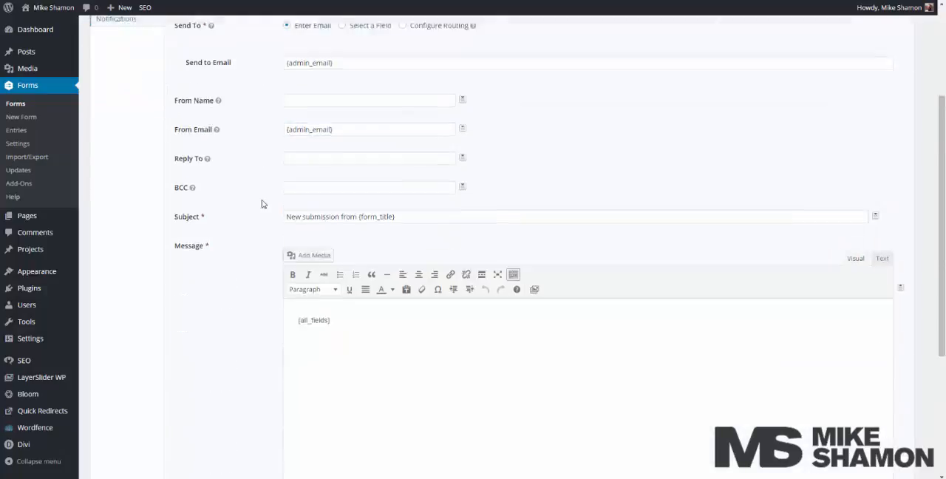
{"action": "left_click_drag", "start_coordinate": [341, 241], "coordinate": [249, 231]}
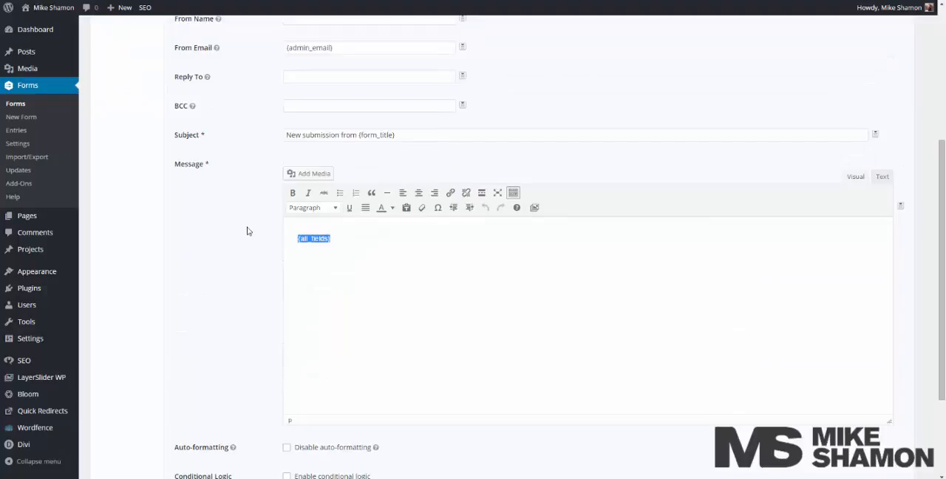
{"action": "scroll", "coordinate": [249, 231], "scroll_direction": "down", "scroll_amount": 2}
{"action": "scroll", "coordinate": [249, 231], "scroll_direction": "up", "scroll_amount": 5}
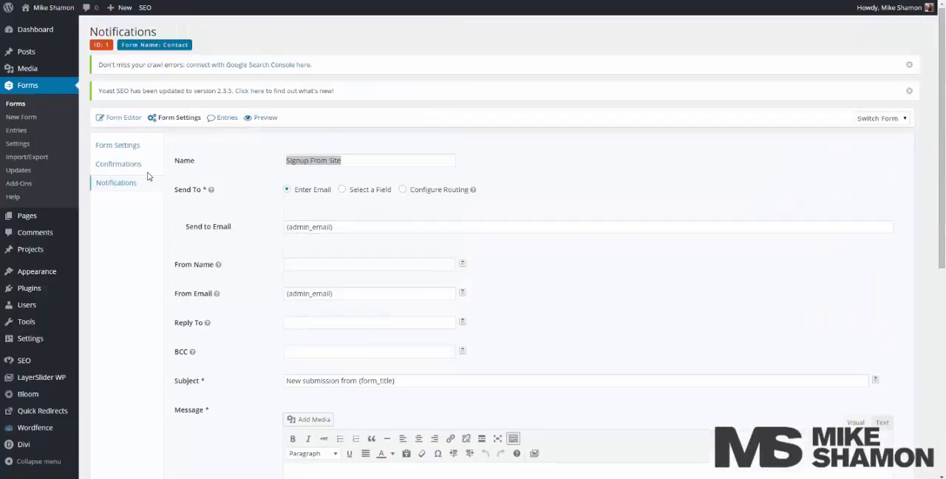
Replace the Contact form's default confirmation message with "Hey Thanks for joining!" and save the confirmation.
{"action": "left_click", "coordinate": [140, 165]}
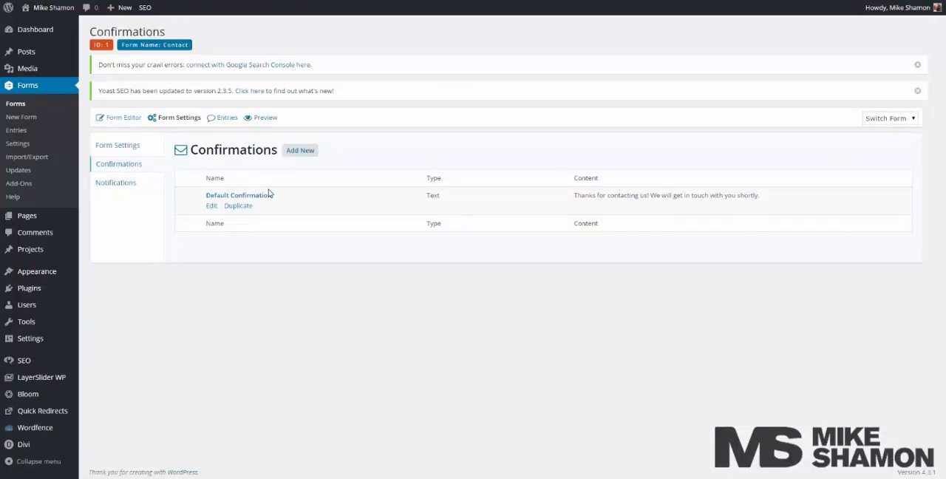
{"action": "left_click", "coordinate": [264, 195]}
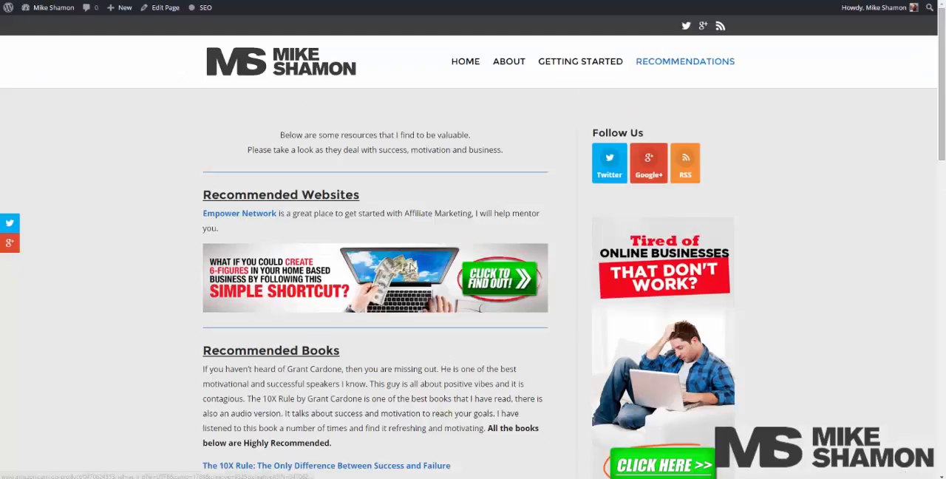
{"action": "scroll", "coordinate": [399, 265], "scroll_direction": "down", "scroll_amount": 10}
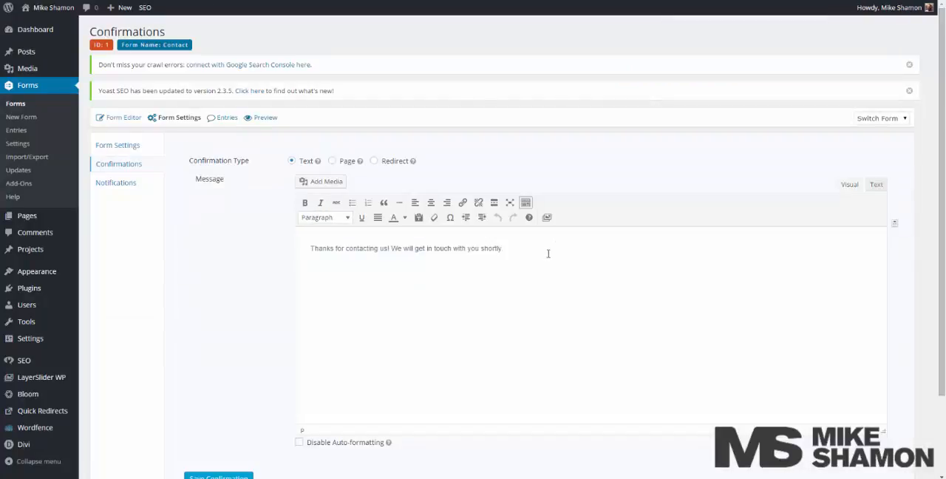
{"action": "left_click_drag", "start_coordinate": [507, 251], "coordinate": [286, 270]}
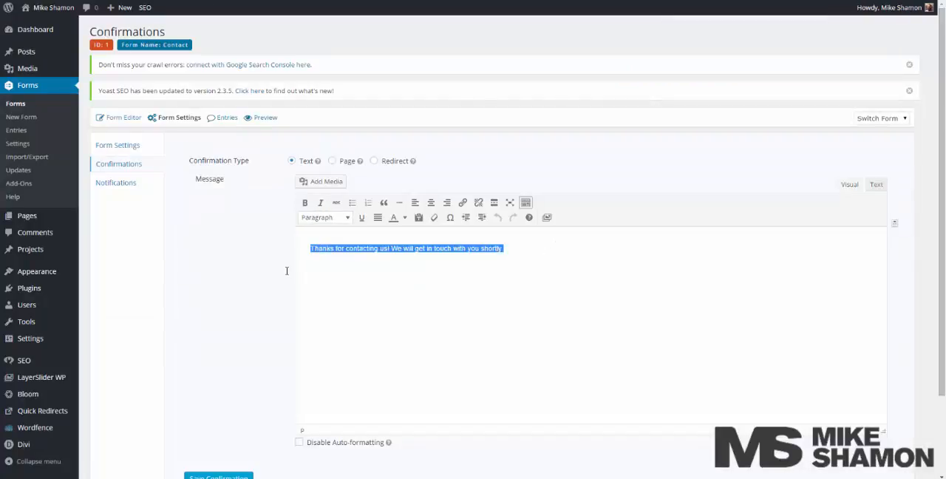
{"action": "type", "text": "HE"}
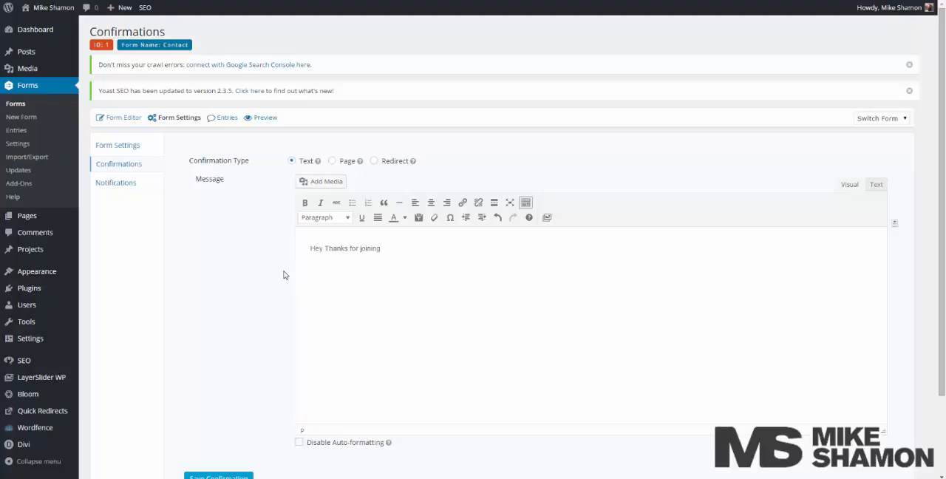
{"action": "scroll", "coordinate": [291, 296], "scroll_direction": "down", "scroll_amount": 2}
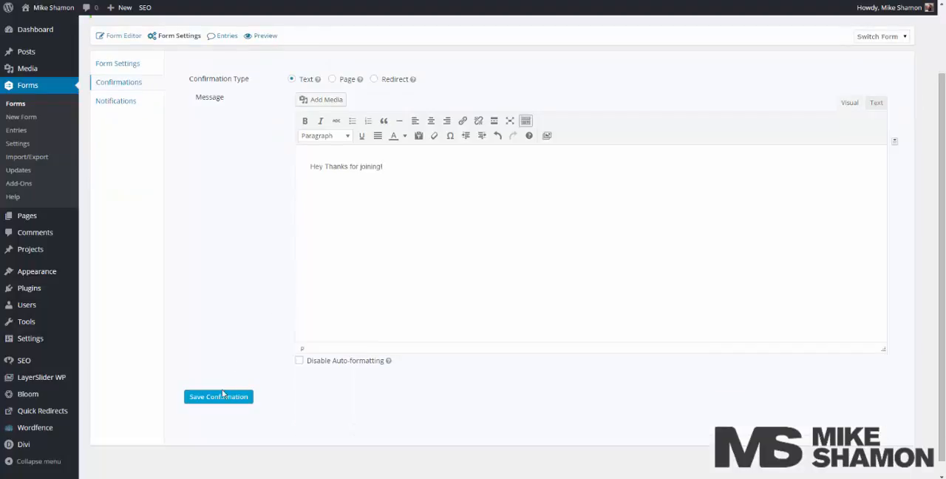
{"action": "left_click", "coordinate": [222, 397]}
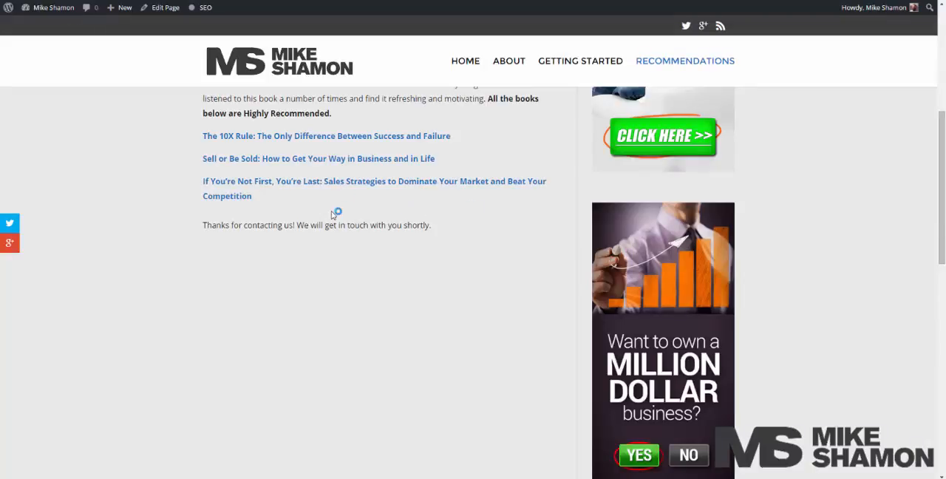
Reload the Recommendations page with the form data resubmitted and check the form's confirmation message.
{"action": "key", "text": "F5"}
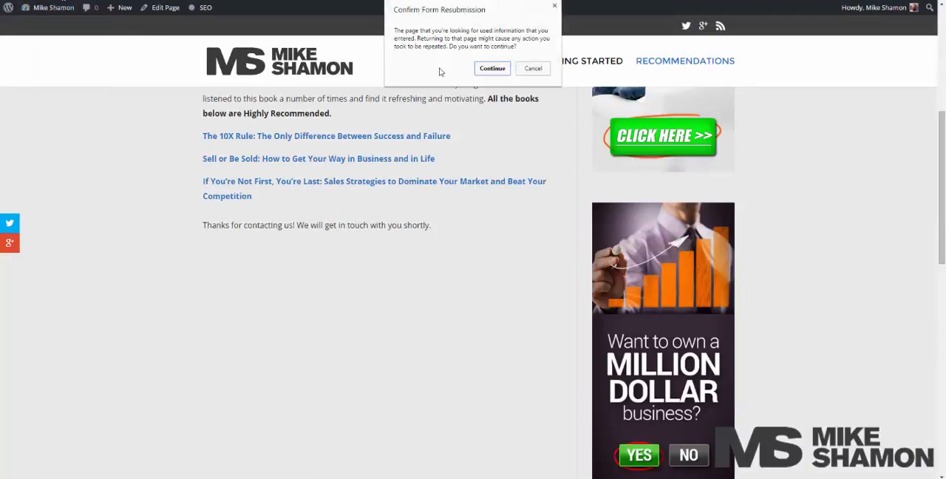
{"action": "left_click", "coordinate": [491, 68]}
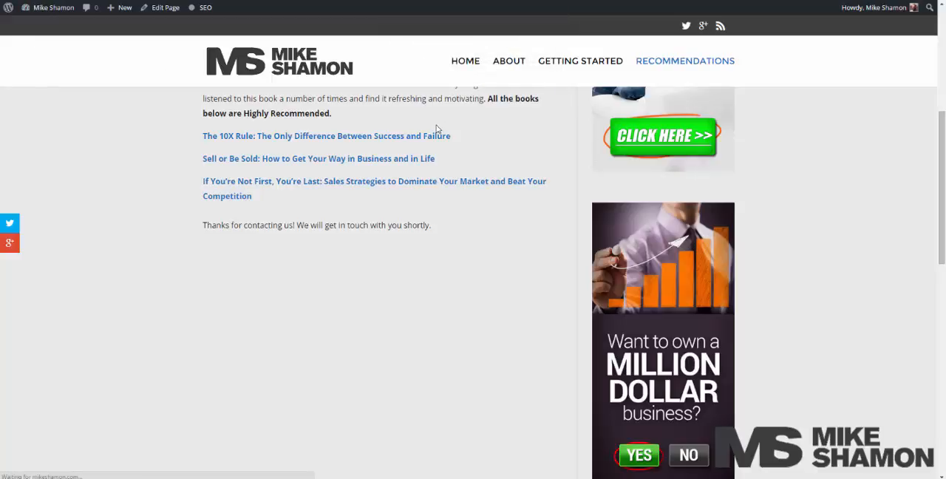
{"action": "scroll", "coordinate": [382, 244], "scroll_direction": "down", "scroll_amount": 6}
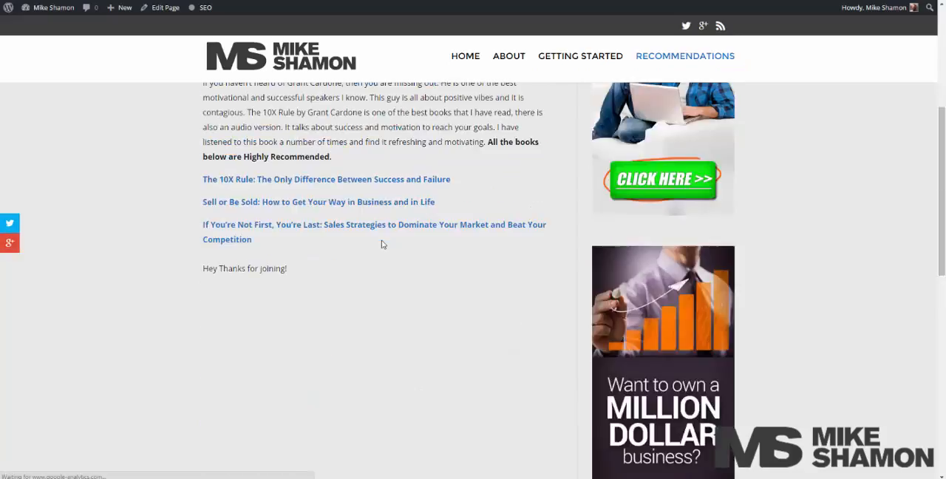
{"action": "left_click_drag", "start_coordinate": [288, 269], "coordinate": [179, 272]}
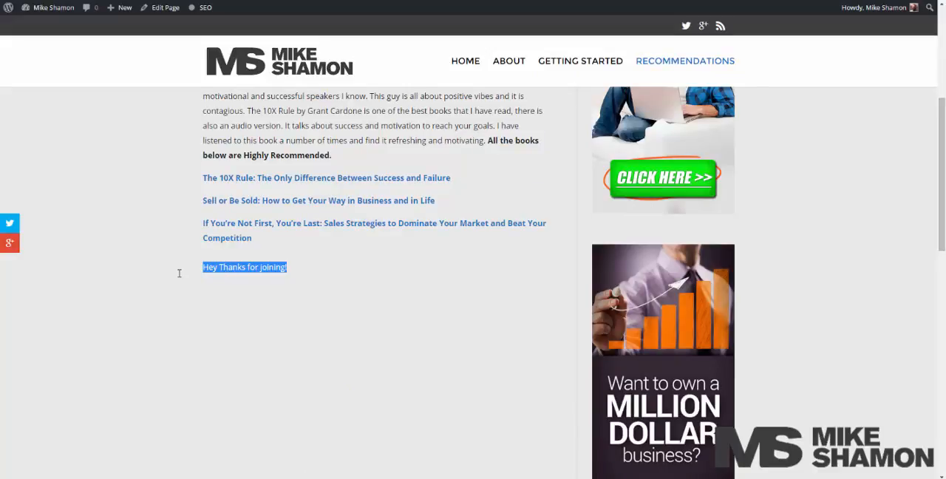
Return to the WordPress admin and look through the available Gravity Forms add-ons.
{"action": "key", "text": "ctrl+shift+Tab"}
{"action": "scroll", "coordinate": [251, 257], "scroll_direction": "up", "scroll_amount": 2}
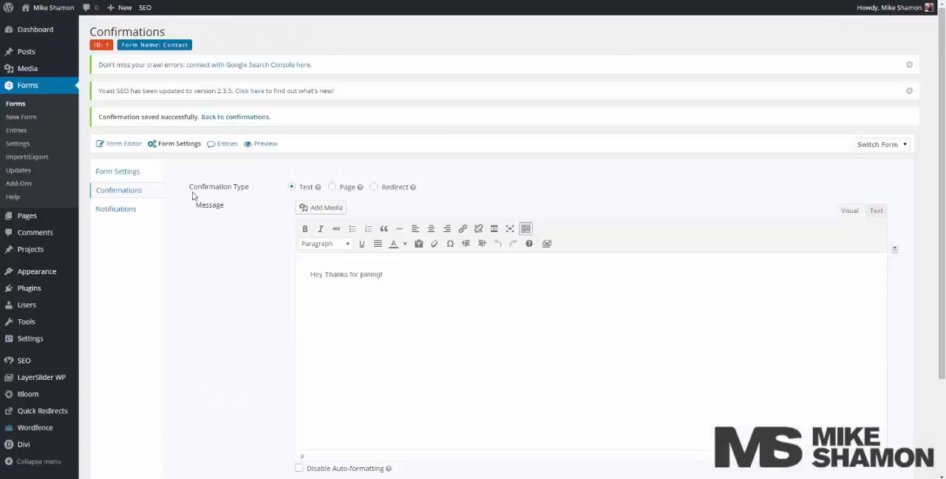
{"action": "left_click", "coordinate": [125, 170]}
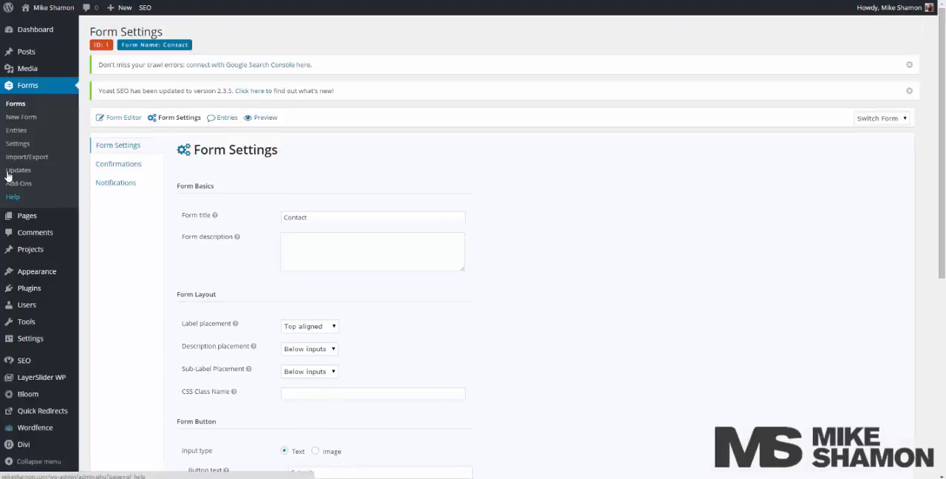
{"action": "left_click", "coordinate": [20, 185]}
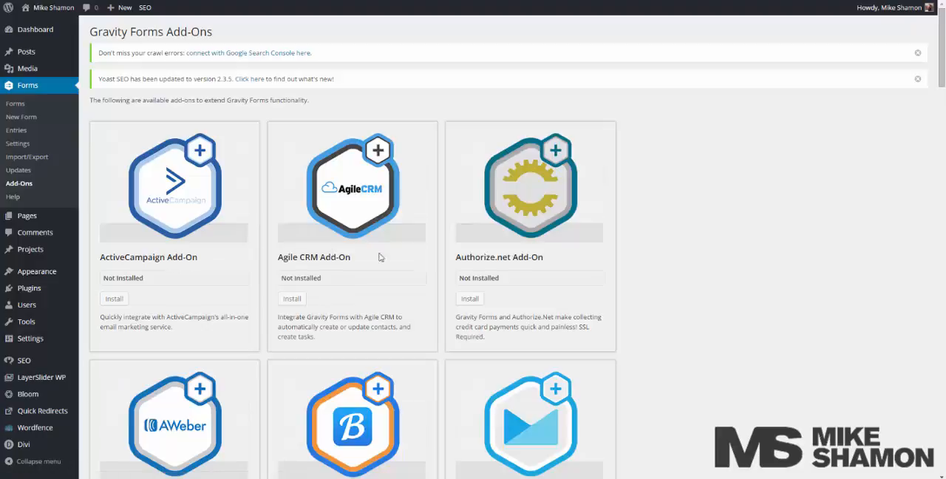
{"action": "scroll", "coordinate": [586, 257], "scroll_direction": "down", "scroll_amount": 2}
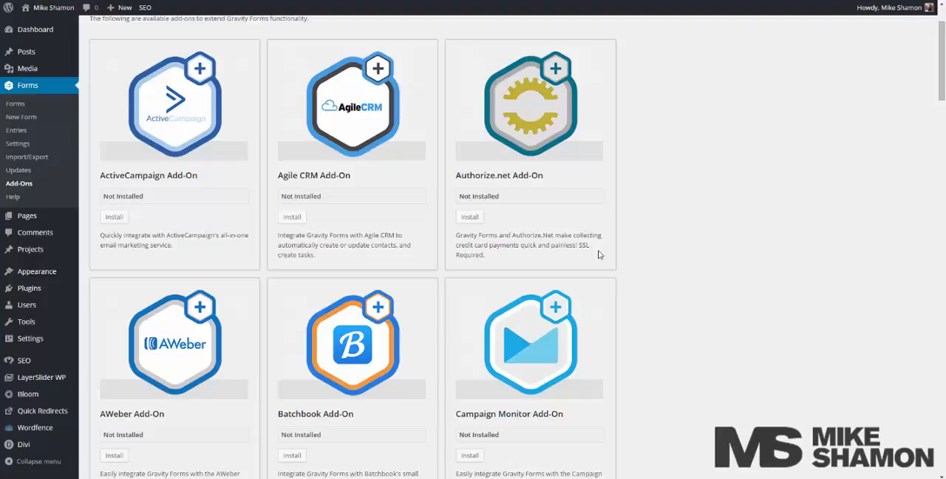
{"action": "scroll", "coordinate": [599, 254], "scroll_direction": "down", "scroll_amount": 1}
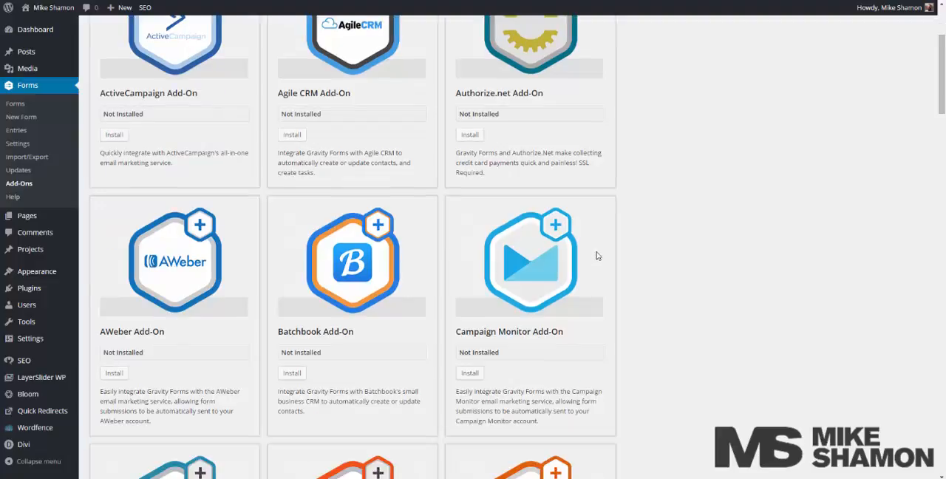
Install the AWeber Add-On for Gravity Forms and activate it.
{"action": "left_click_drag", "start_coordinate": [166, 332], "coordinate": [105, 332]}
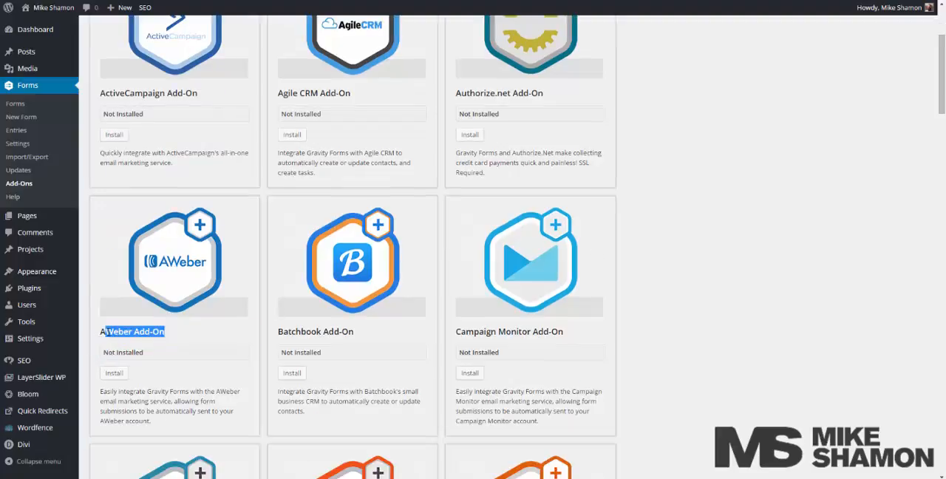
{"action": "left_click", "coordinate": [256, 326]}
{"action": "scroll", "coordinate": [256, 327], "scroll_direction": "down", "scroll_amount": 1}
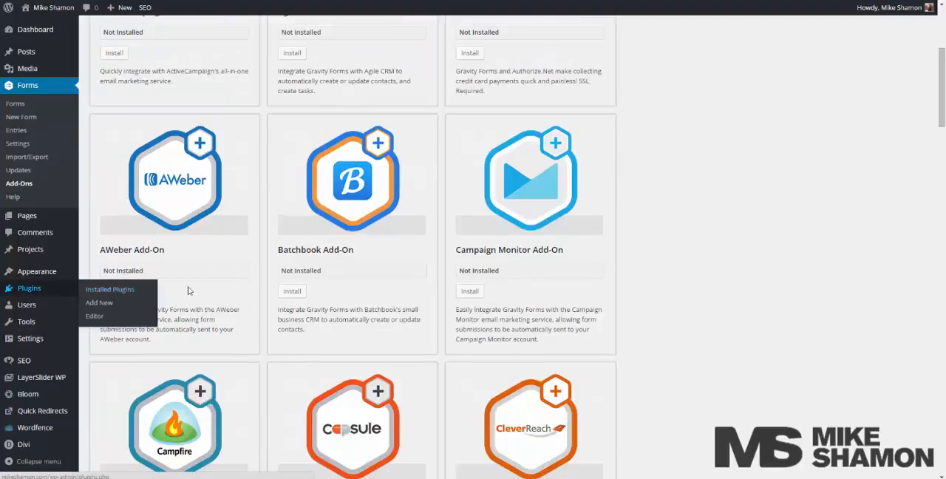
{"action": "left_click", "coordinate": [114, 291]}
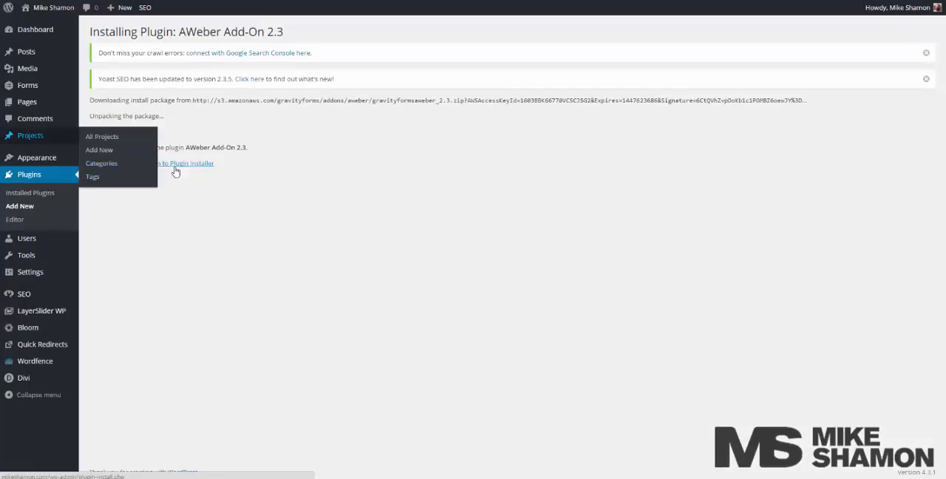
{"action": "left_click", "coordinate": [112, 163]}
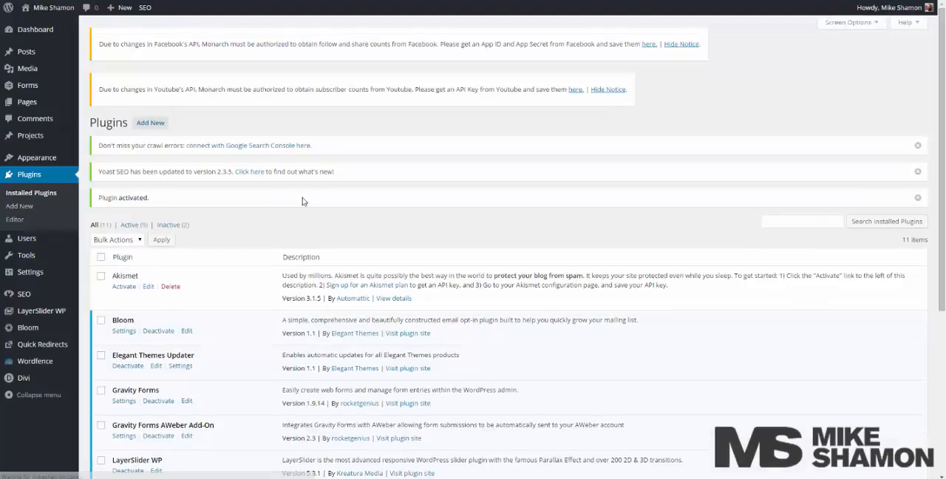
{"action": "scroll", "coordinate": [302, 201], "scroll_direction": "down", "scroll_amount": 5}
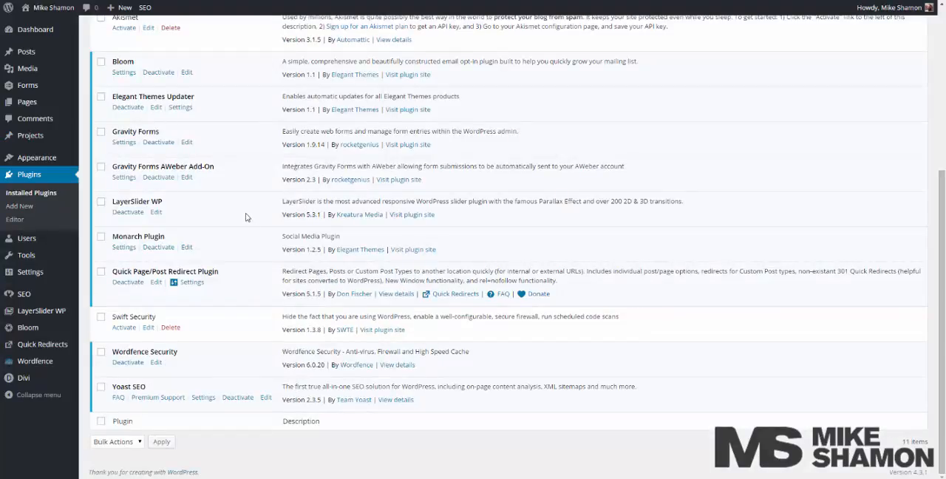
Open the Contact form in the form editor and add a Radio Buttons field and a Multi Select field.
{"action": "left_click", "coordinate": [41, 87]}
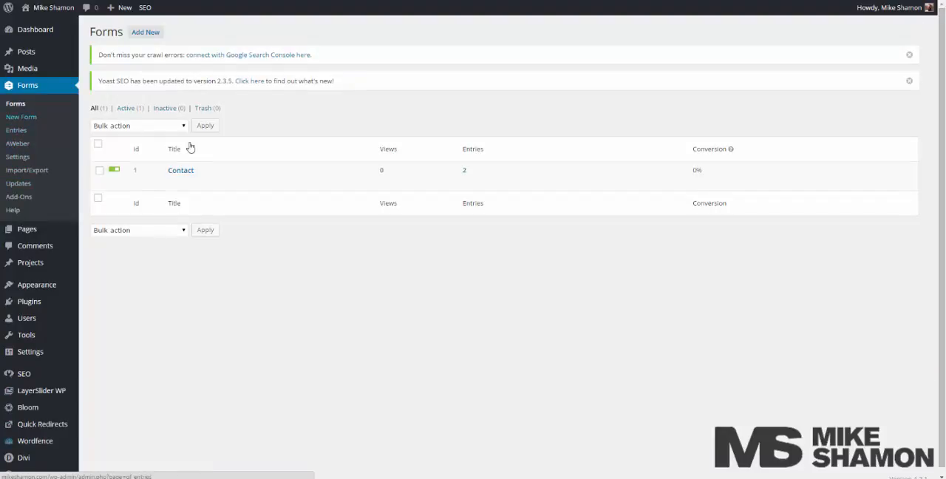
{"action": "left_click", "coordinate": [180, 171]}
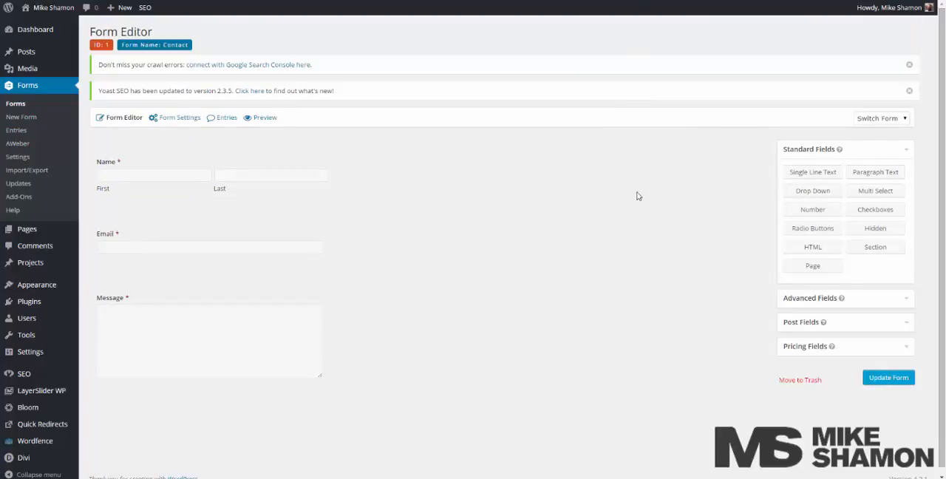
{"action": "left_click", "coordinate": [833, 231]}
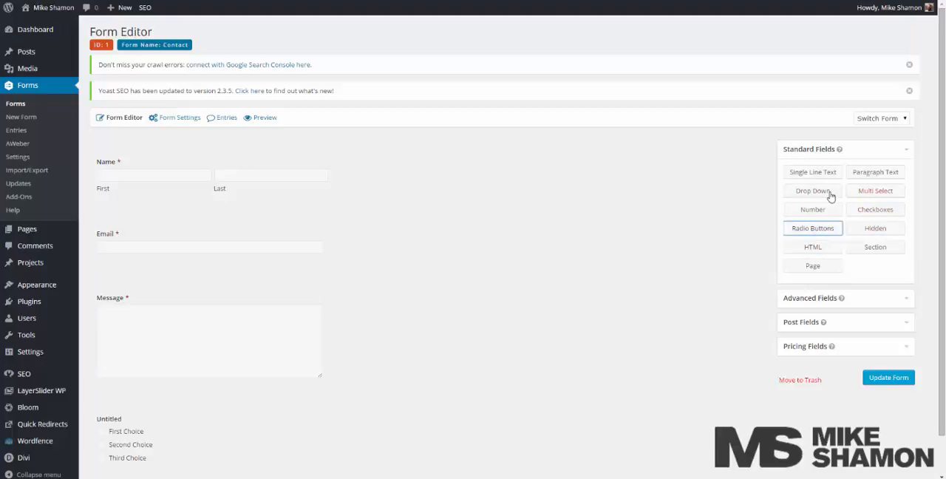
{"action": "left_click", "coordinate": [861, 192]}
{"action": "scroll", "coordinate": [706, 226], "scroll_direction": "down", "scroll_amount": 1}
{"action": "scroll", "coordinate": [702, 226], "scroll_direction": "down", "scroll_amount": 2}
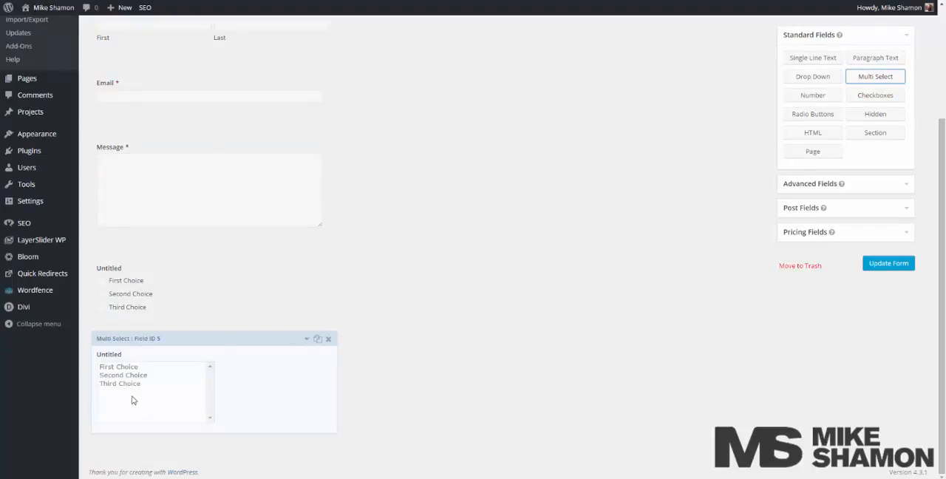
Add a File Upload field and a Website field from the advanced fields to the Contact form.
{"action": "left_click", "coordinate": [856, 185]}
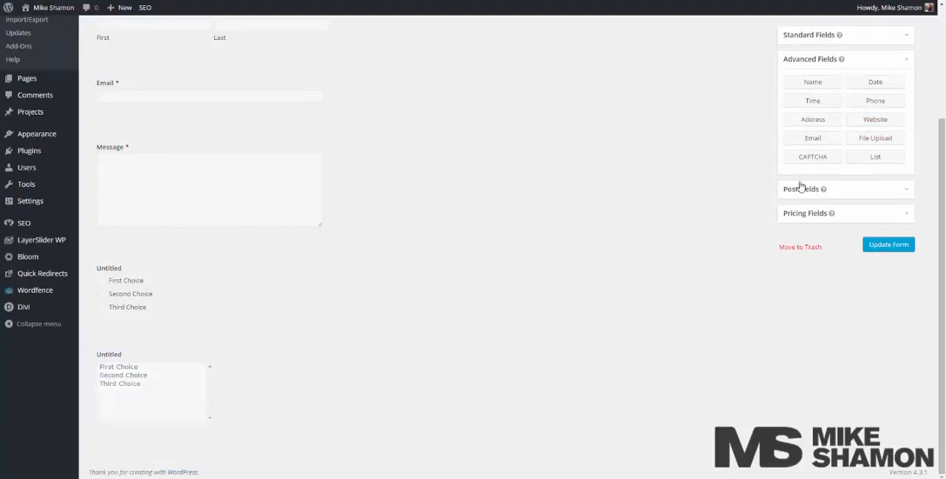
{"action": "left_click", "coordinate": [885, 140]}
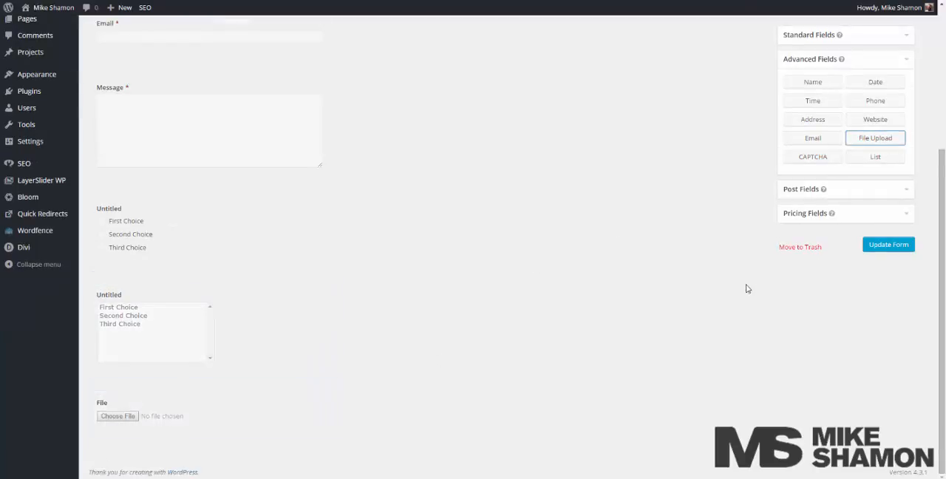
{"action": "scroll", "coordinate": [746, 288], "scroll_direction": "up", "scroll_amount": 3}
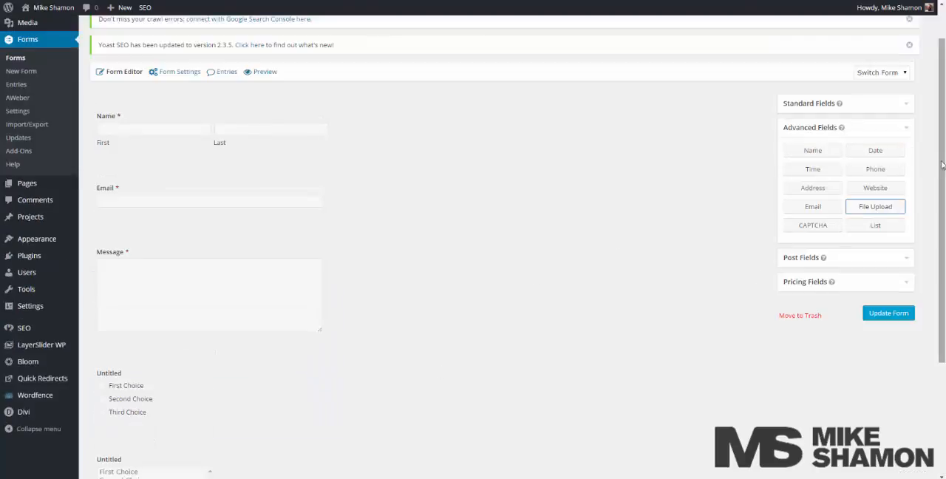
{"action": "left_click", "coordinate": [892, 170]}
{"action": "left_click", "coordinate": [894, 152]}
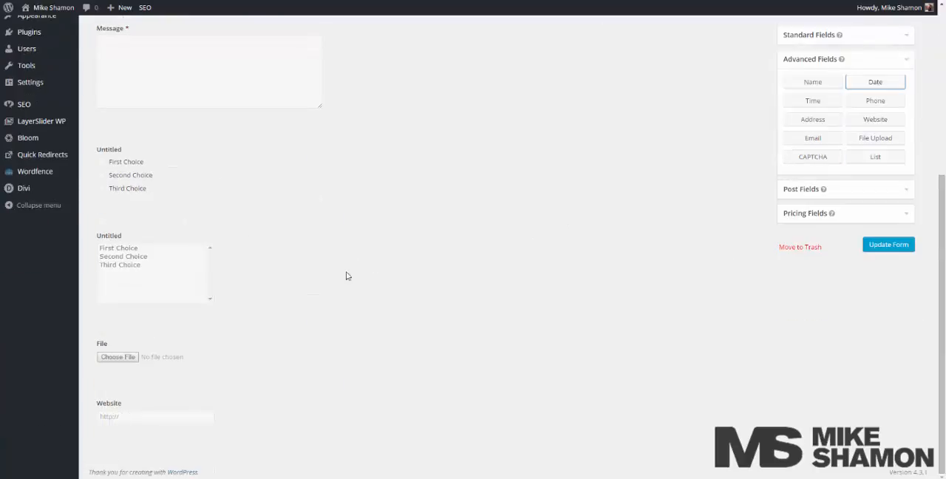
Add a post Body field to the Contact form and look at the available pricing fields.
{"action": "left_click", "coordinate": [843, 189]}
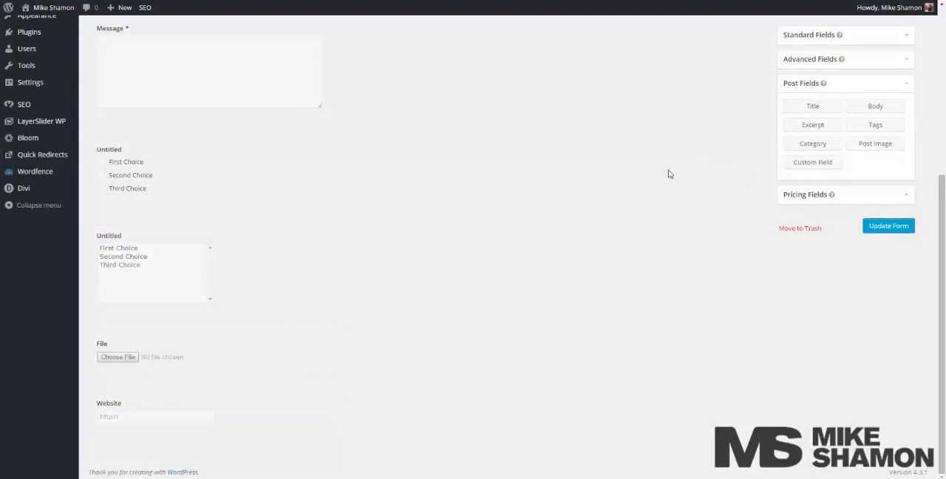
{"action": "left_click", "coordinate": [870, 107]}
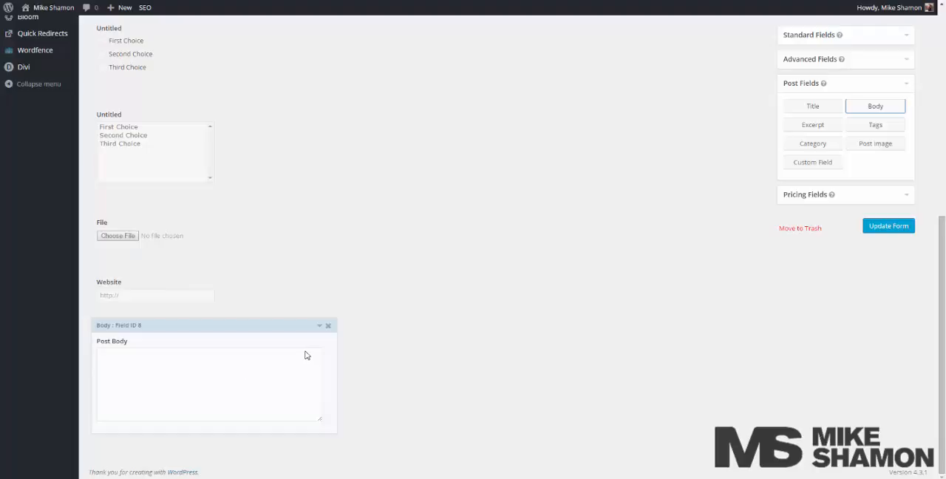
{"action": "left_click", "coordinate": [884, 195]}
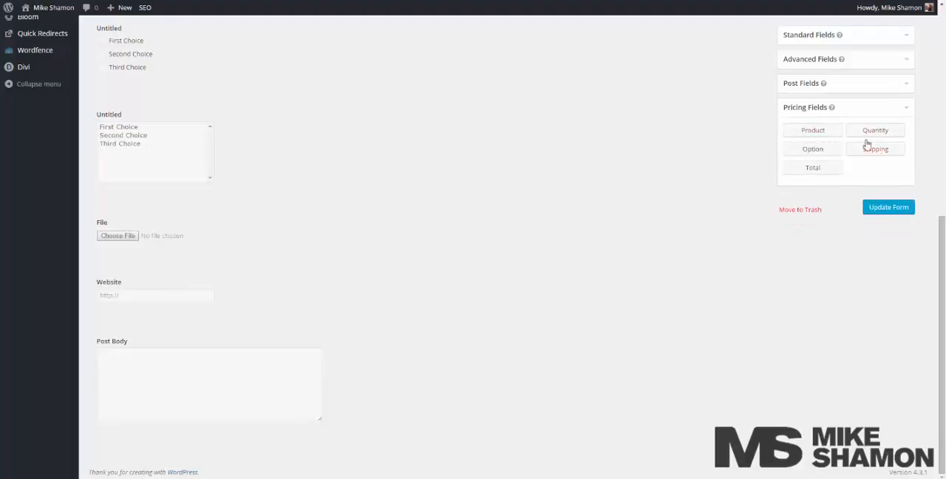
{"action": "left_click", "coordinate": [884, 88]}
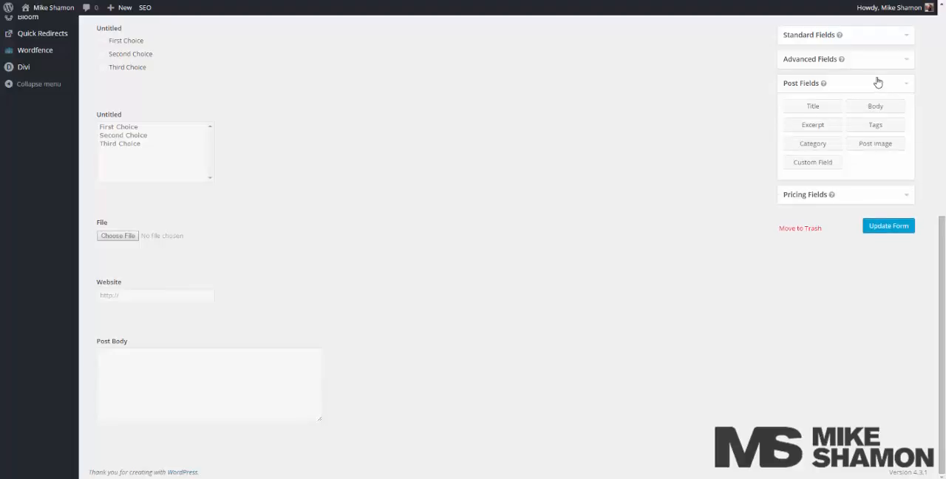
{"action": "scroll", "coordinate": [543, 178], "scroll_direction": "up", "scroll_amount": 10}
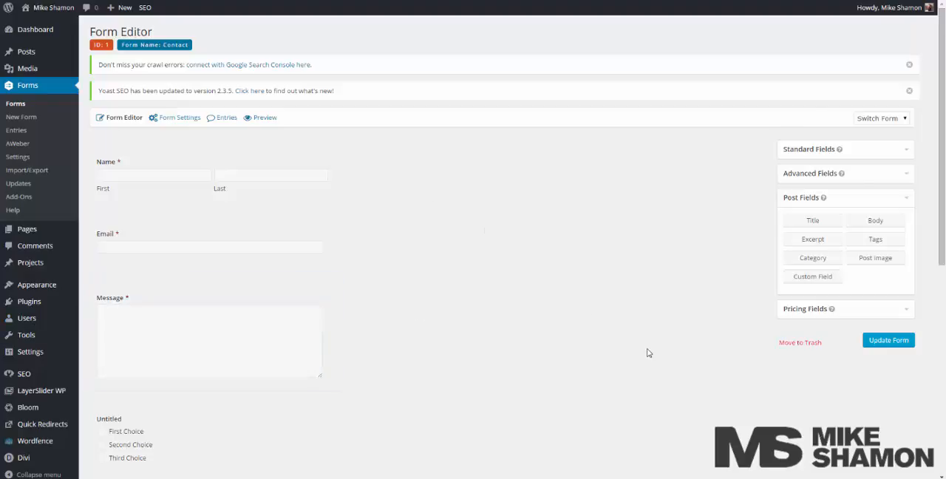
{"action": "scroll", "coordinate": [649, 353], "scroll_direction": "down", "scroll_amount": 1}
{"action": "scroll", "coordinate": [647, 353], "scroll_direction": "up", "scroll_amount": 1}
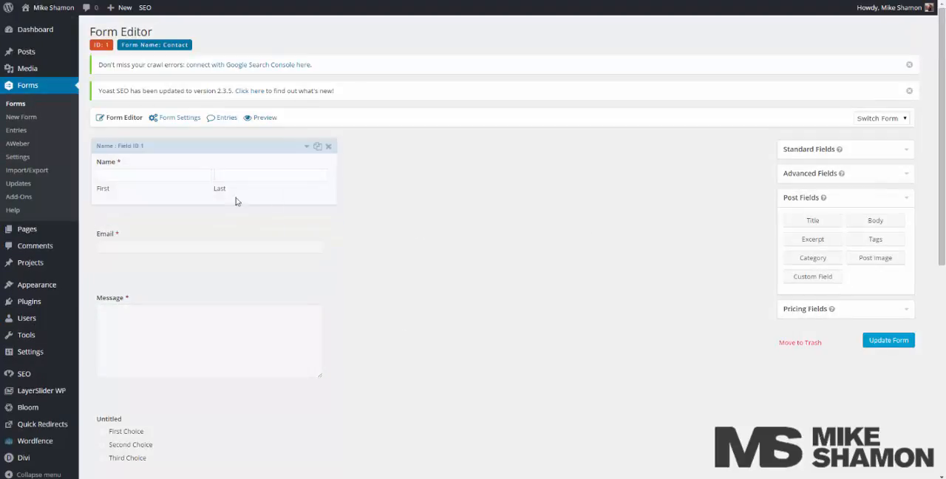